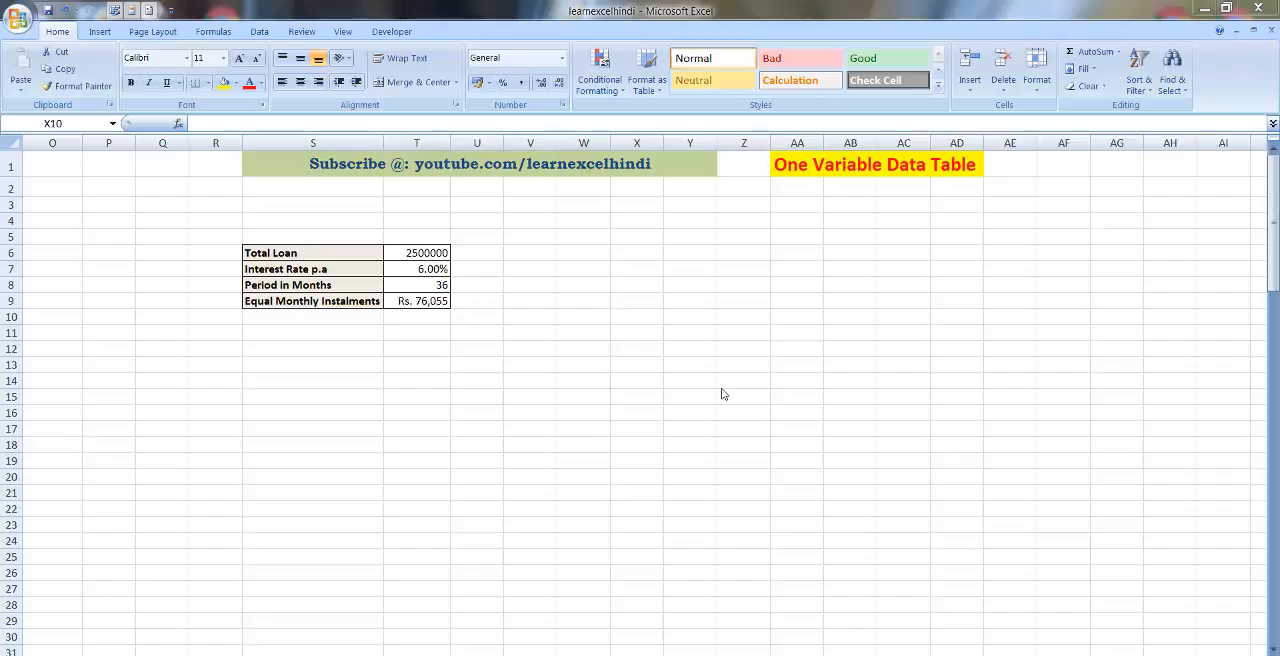
Test loan periods of 48, 60 and 72 months in the Period in Months cell T8 of the loan table.
click(423, 253)
click(422, 267)
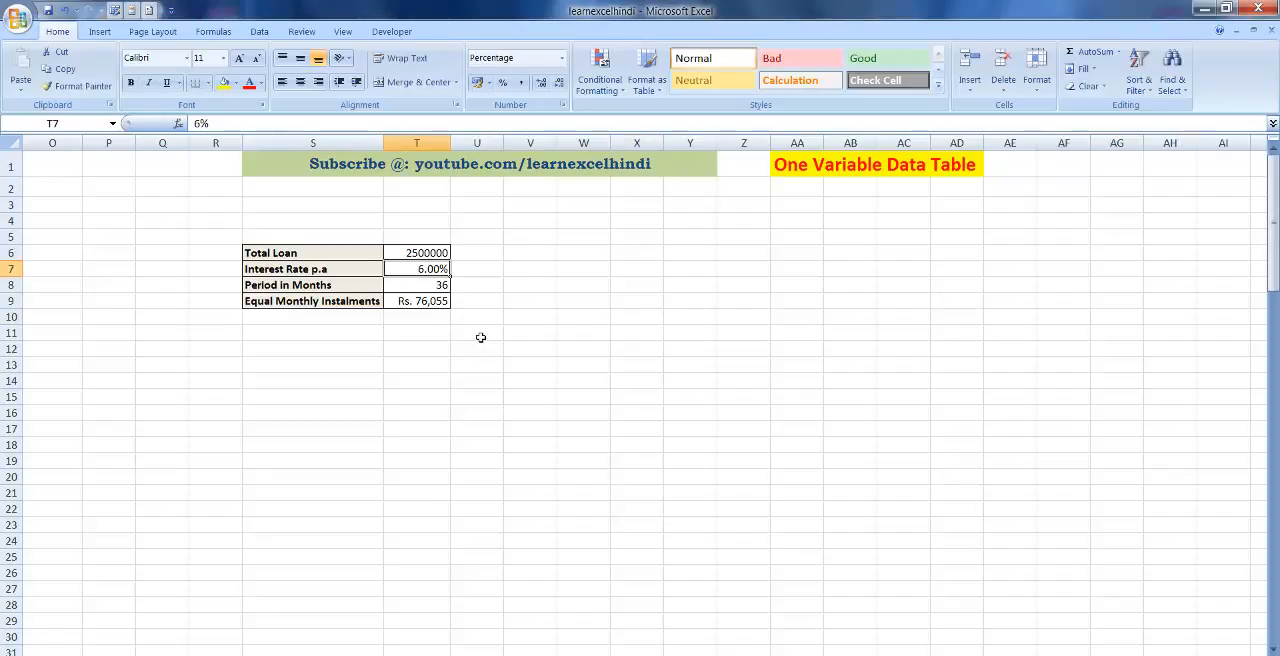
key(Down)
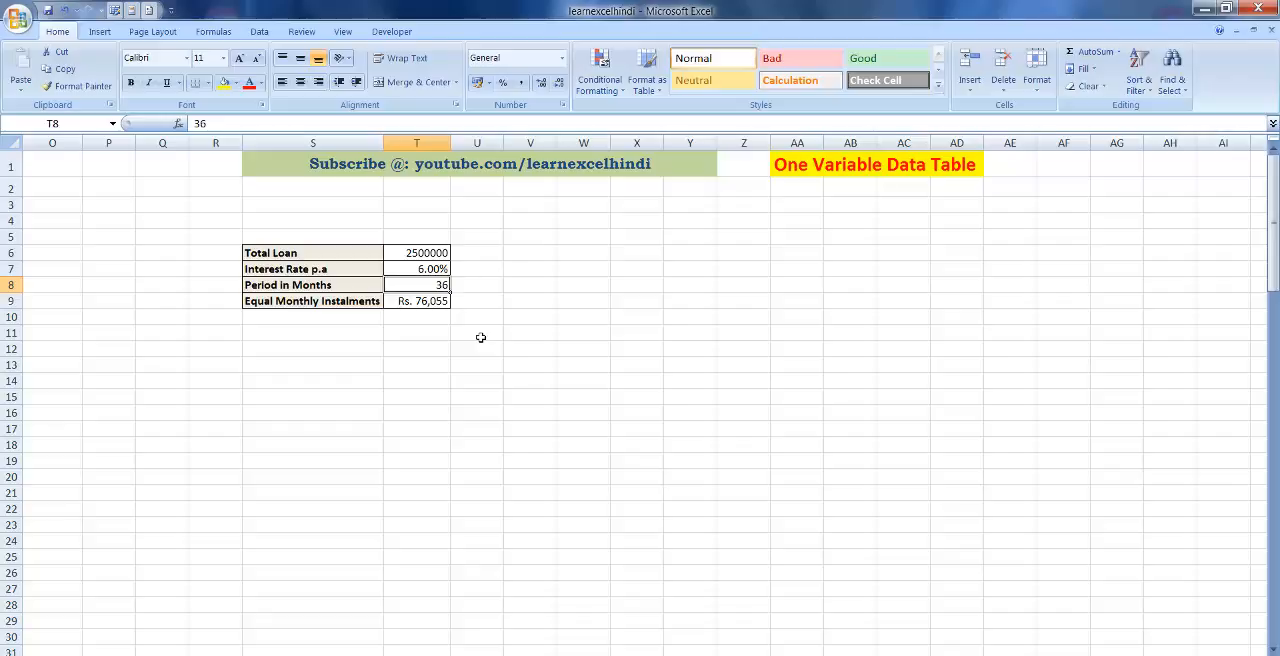
key(Down)
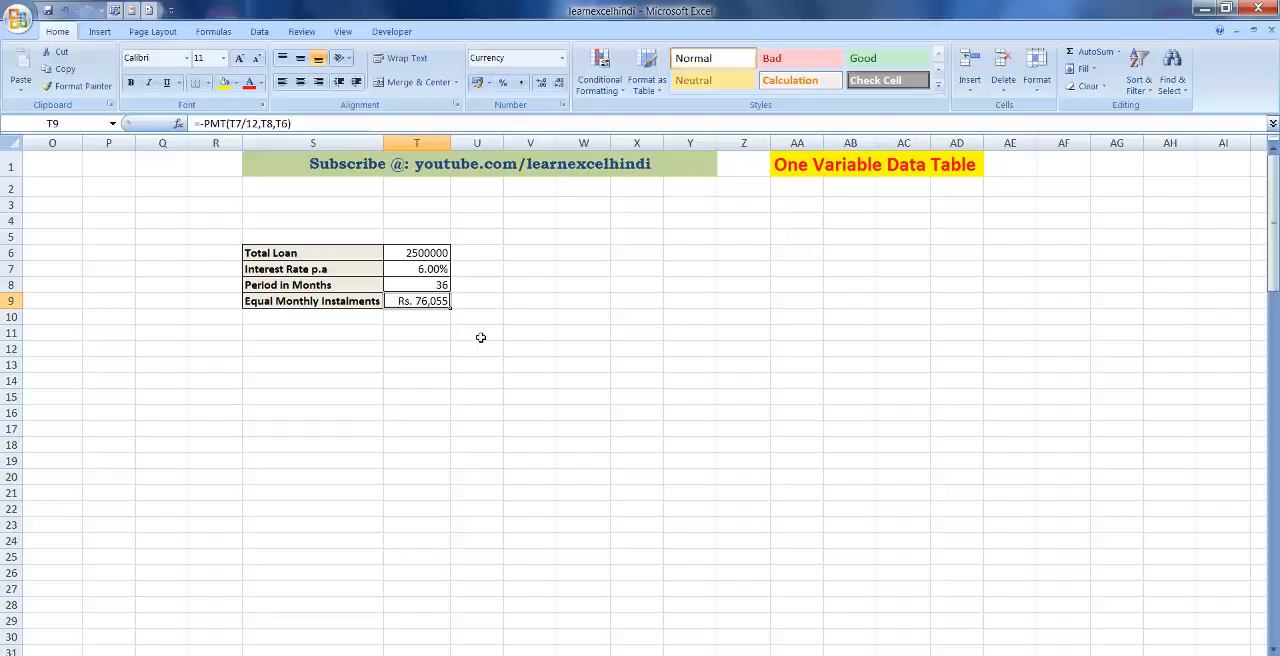
key(Up)
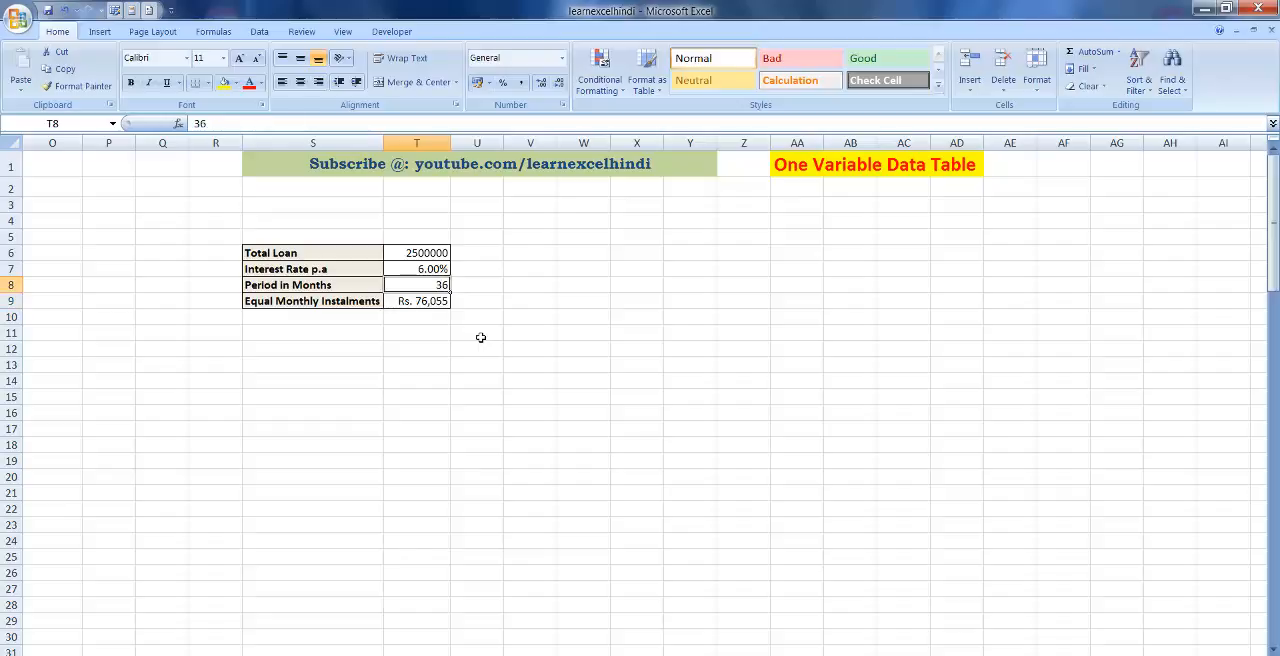
text(48)
key(Return)
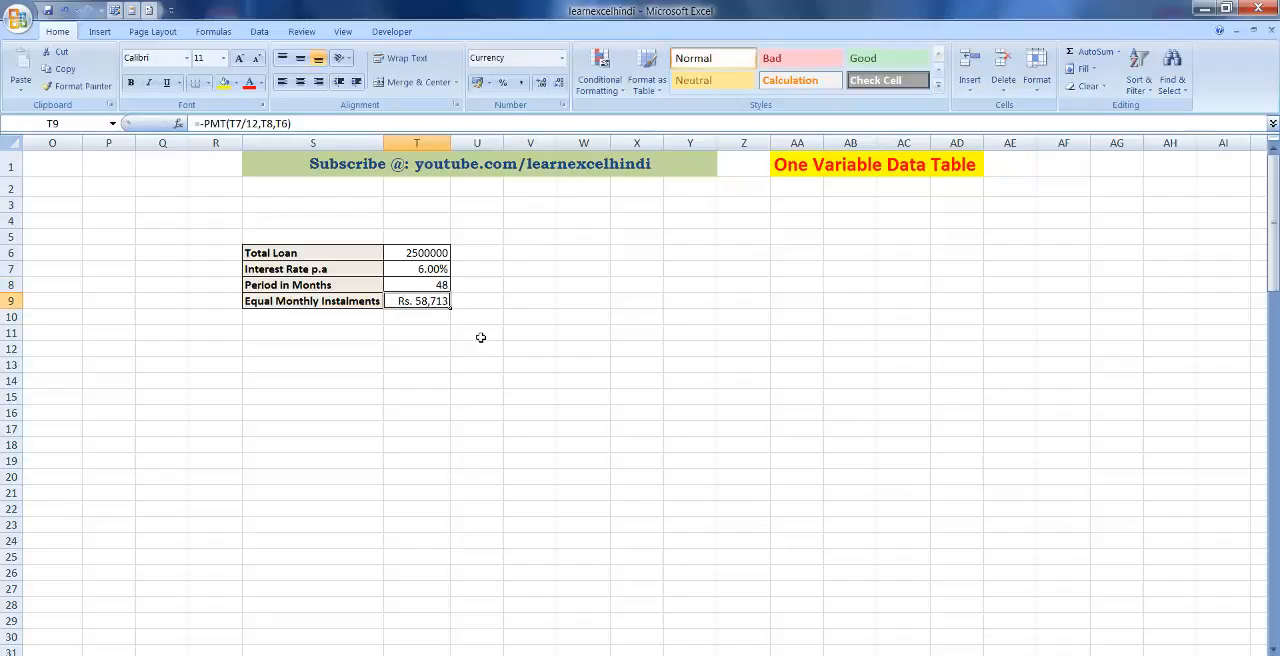
key(Up)
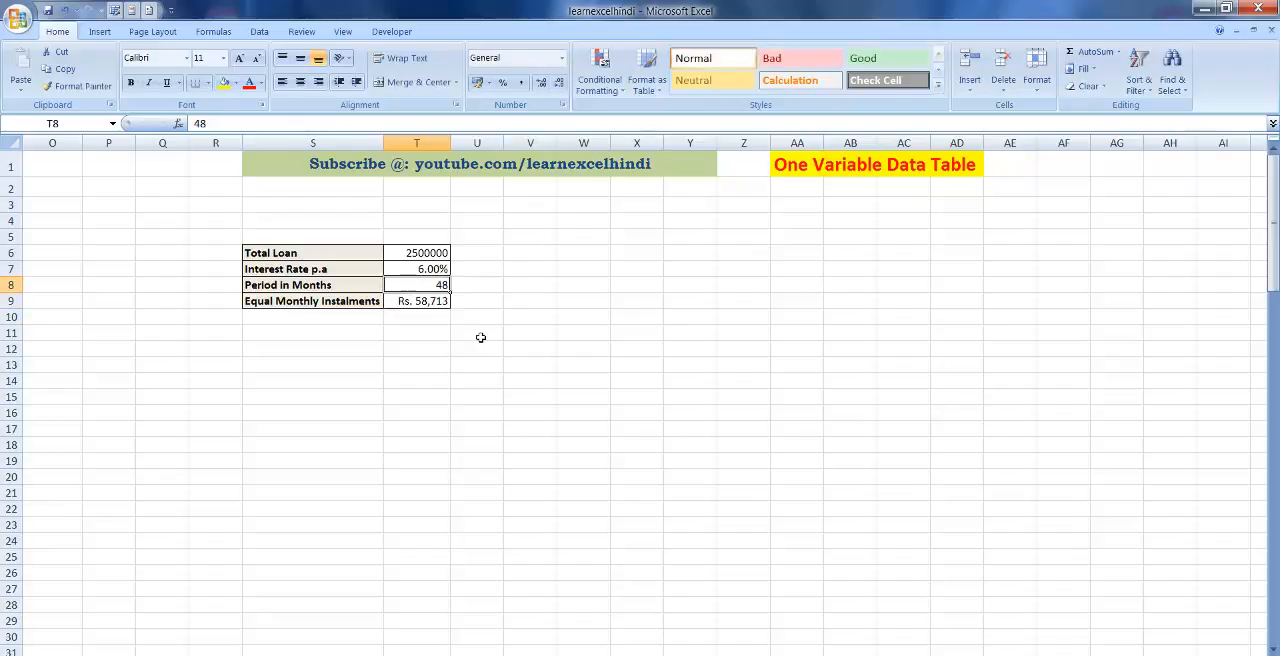
text(60)
key(Return)
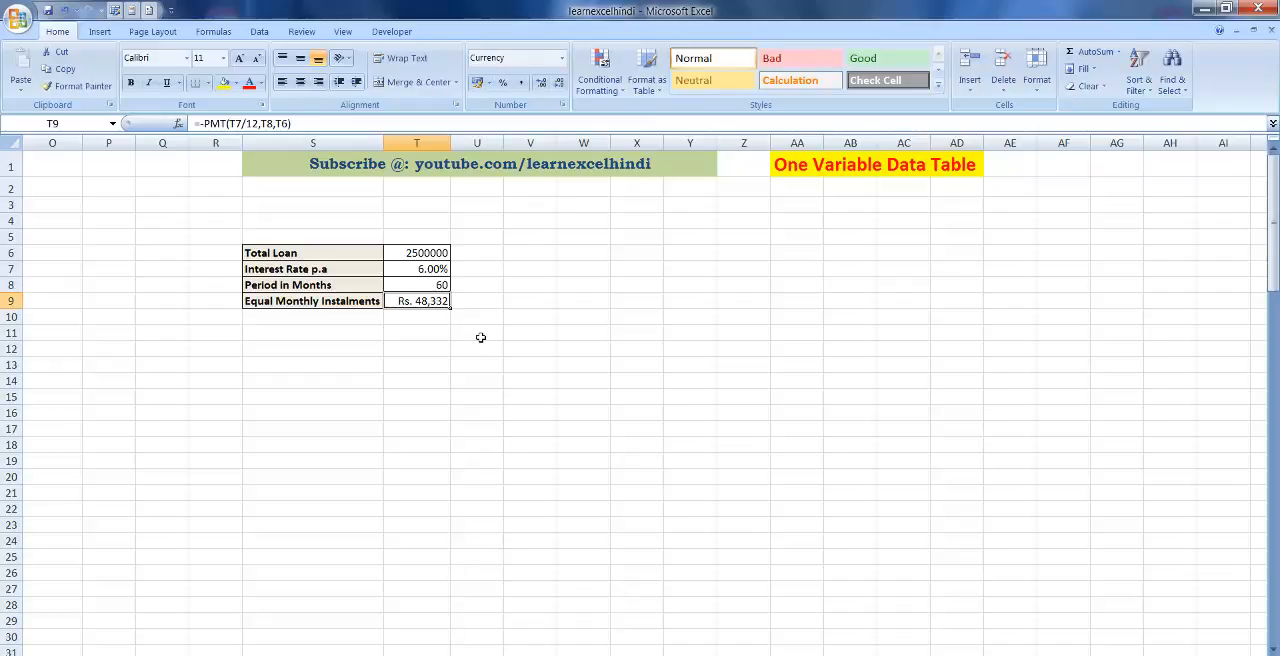
key(Up)
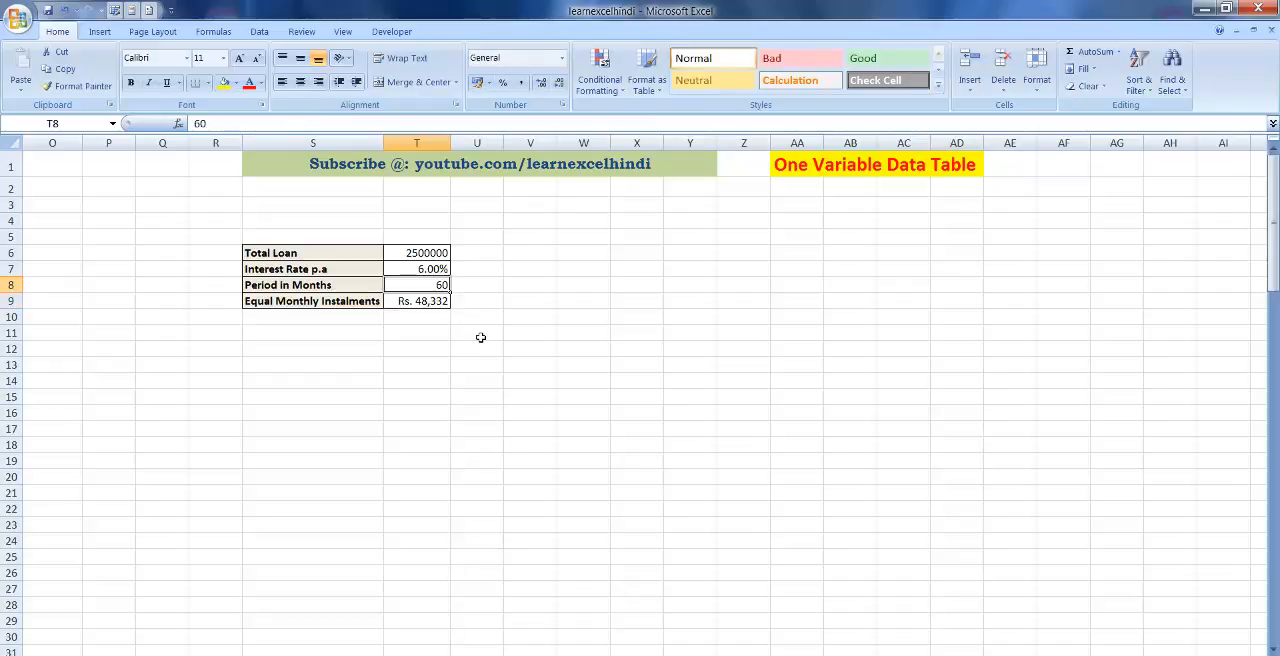
text(72)
key(Return)
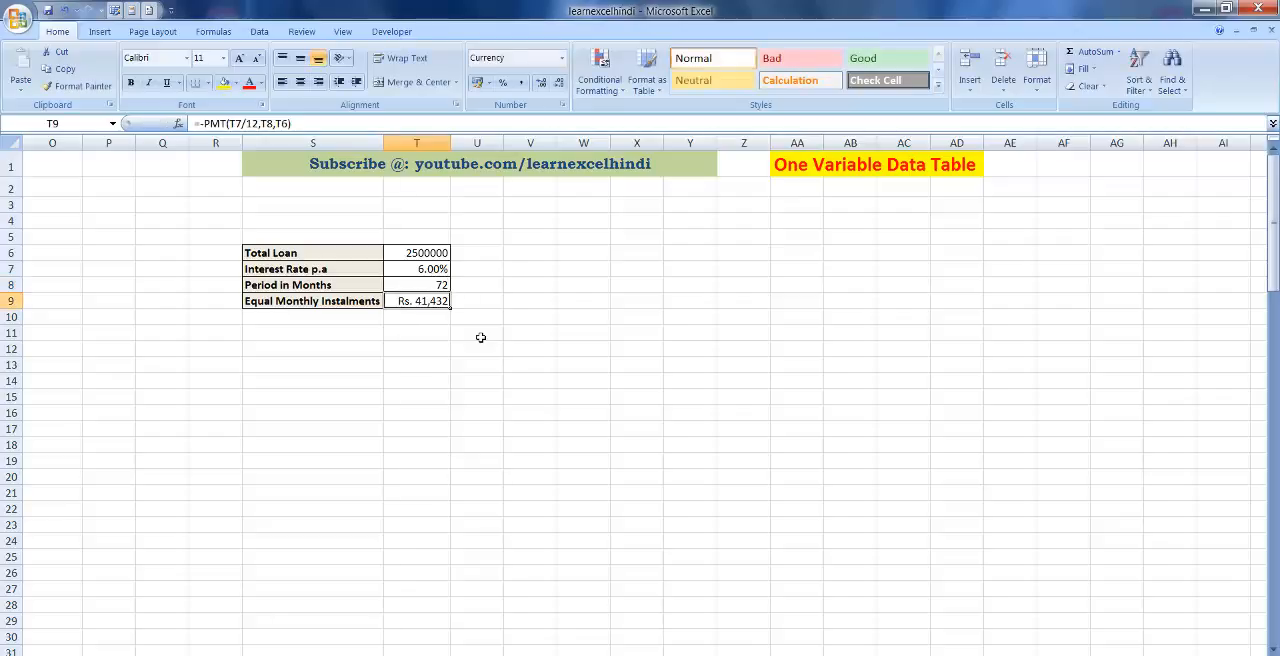
Restore the loan table's Period in Months value in T8 to 36.
key(Up)
text(36)
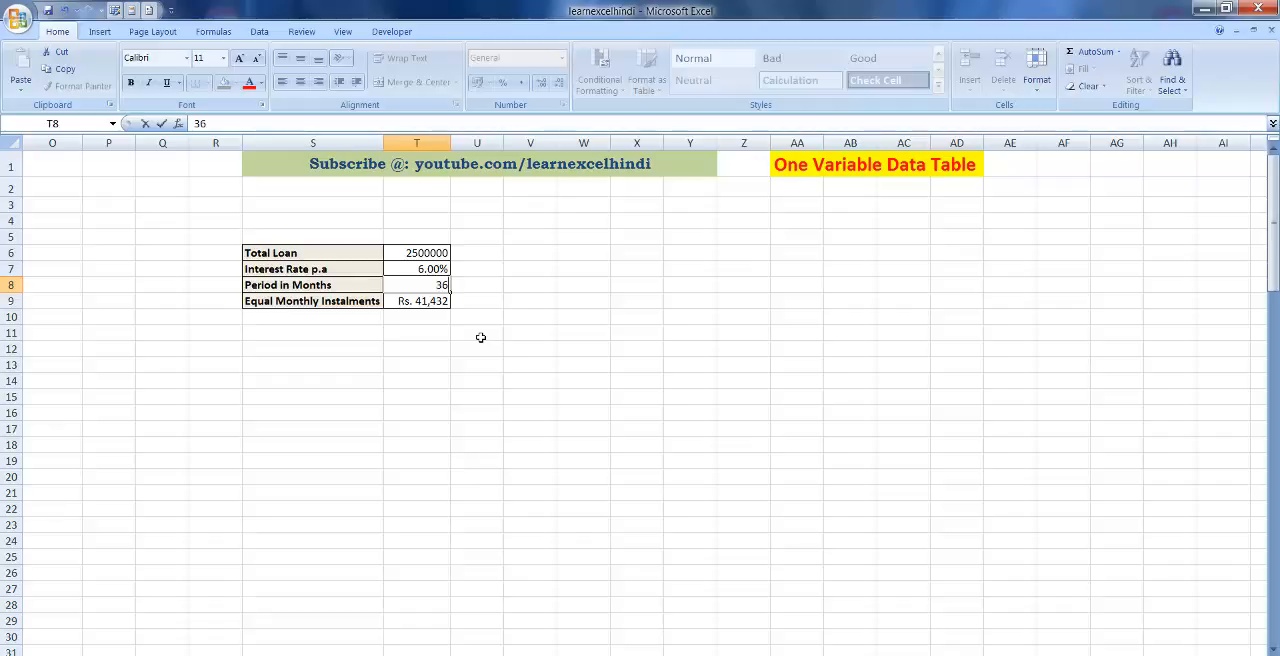
key(Return)
key(Up)
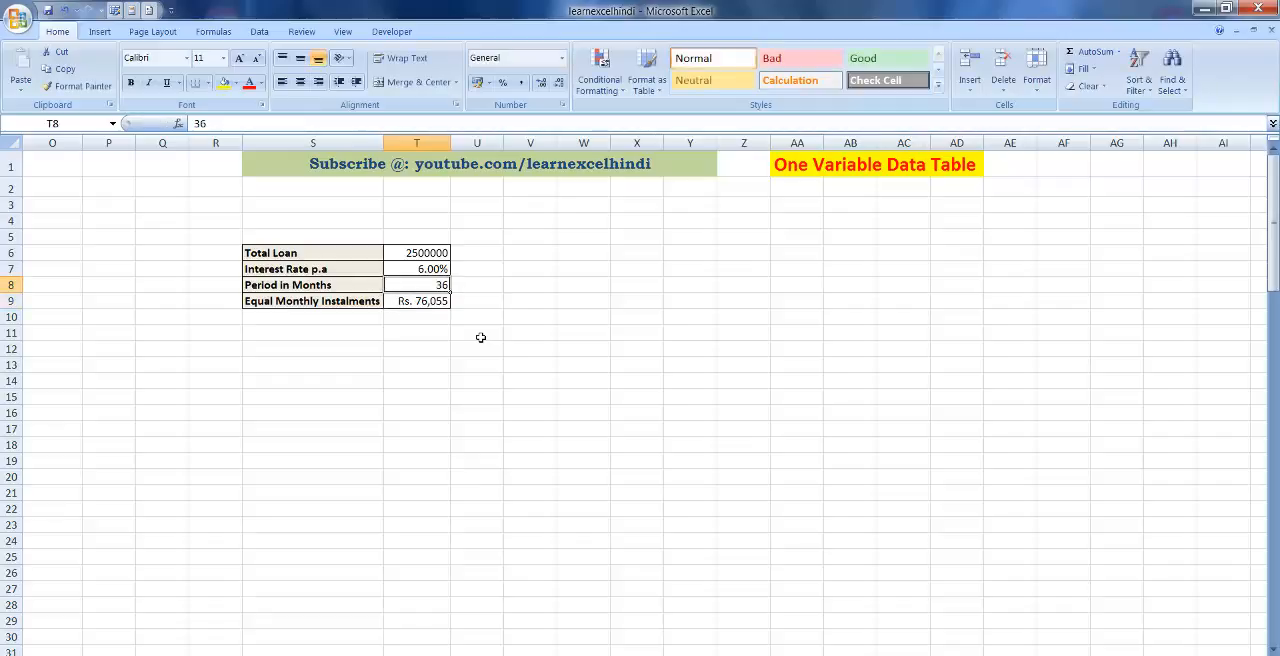
key(Right)
key(Left)
key(Right)
key(Right)
key(Right)
key(Right)
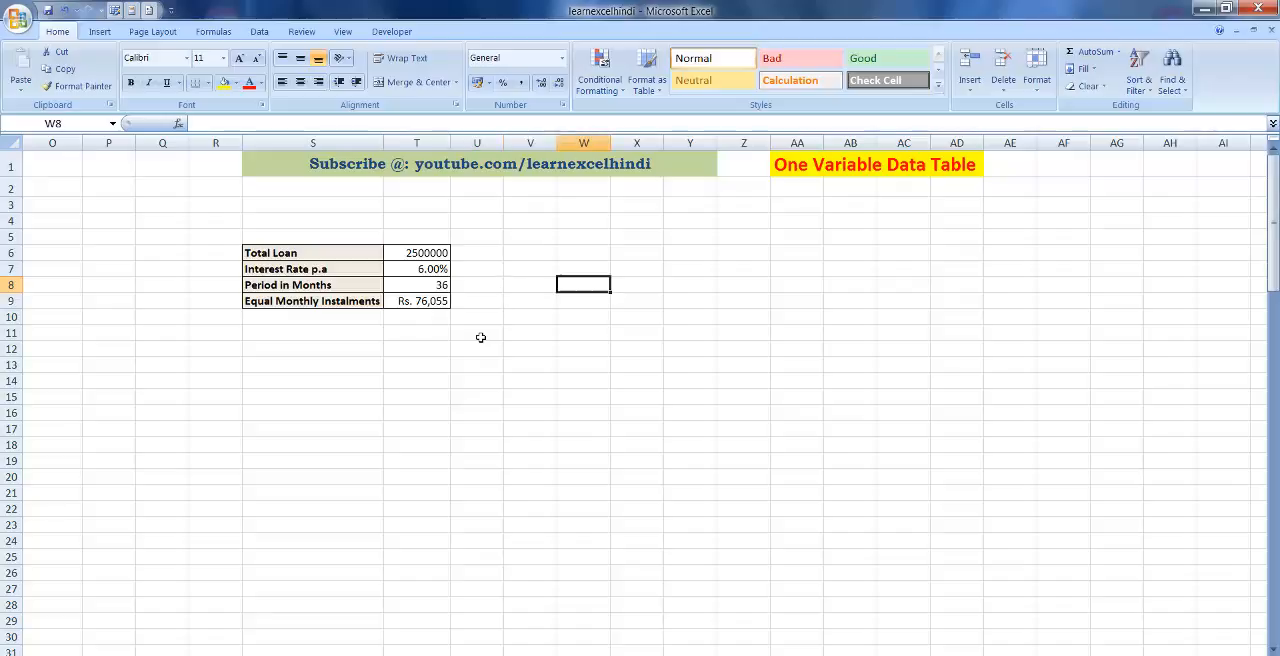
key(Left)
Start a column of loan periods by entering 48 in X8 and 60 in X9.
key(Left)
key(Left)
key(Left)
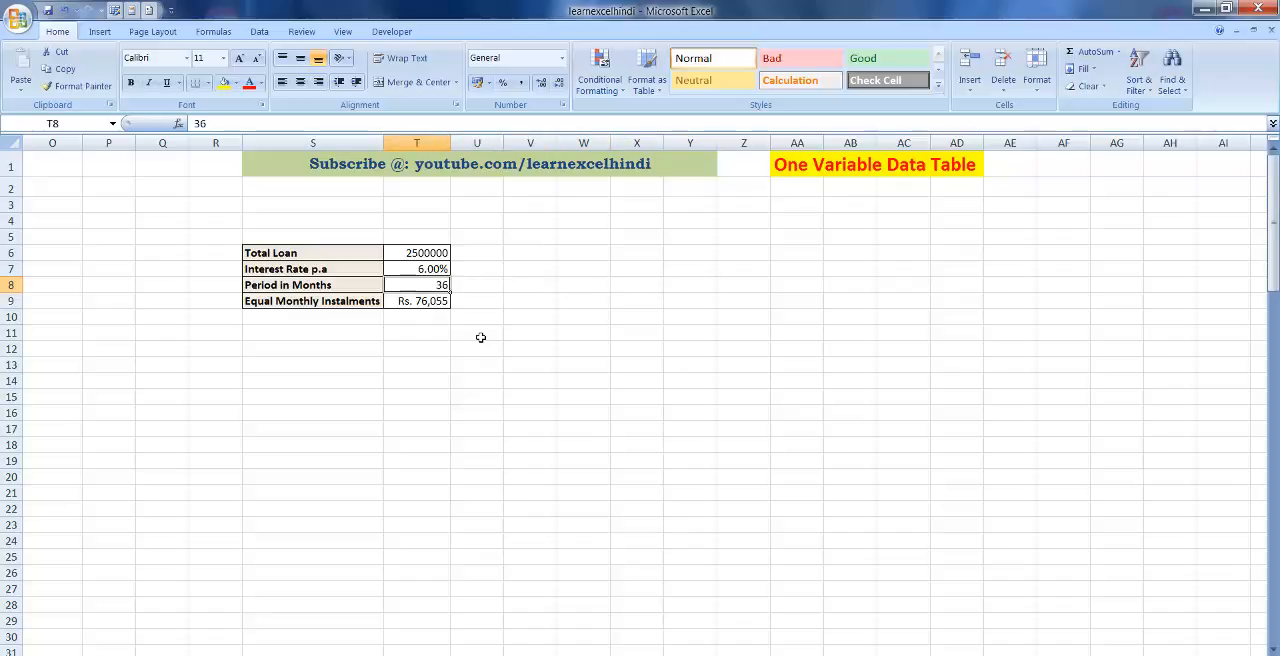
key(Right)
key(Right)
key(Right)
key(Right)
key(Right)
key(Left)
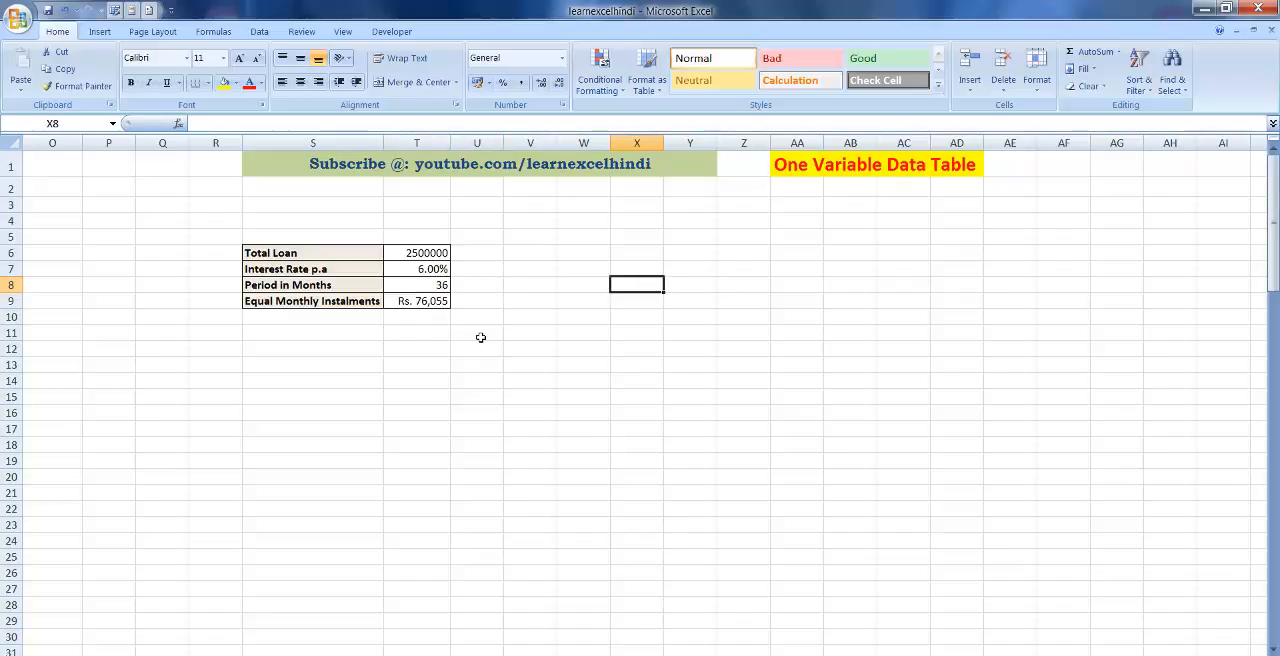
text(48)
key(Right)
key(Left)
key(Down)
text(6)
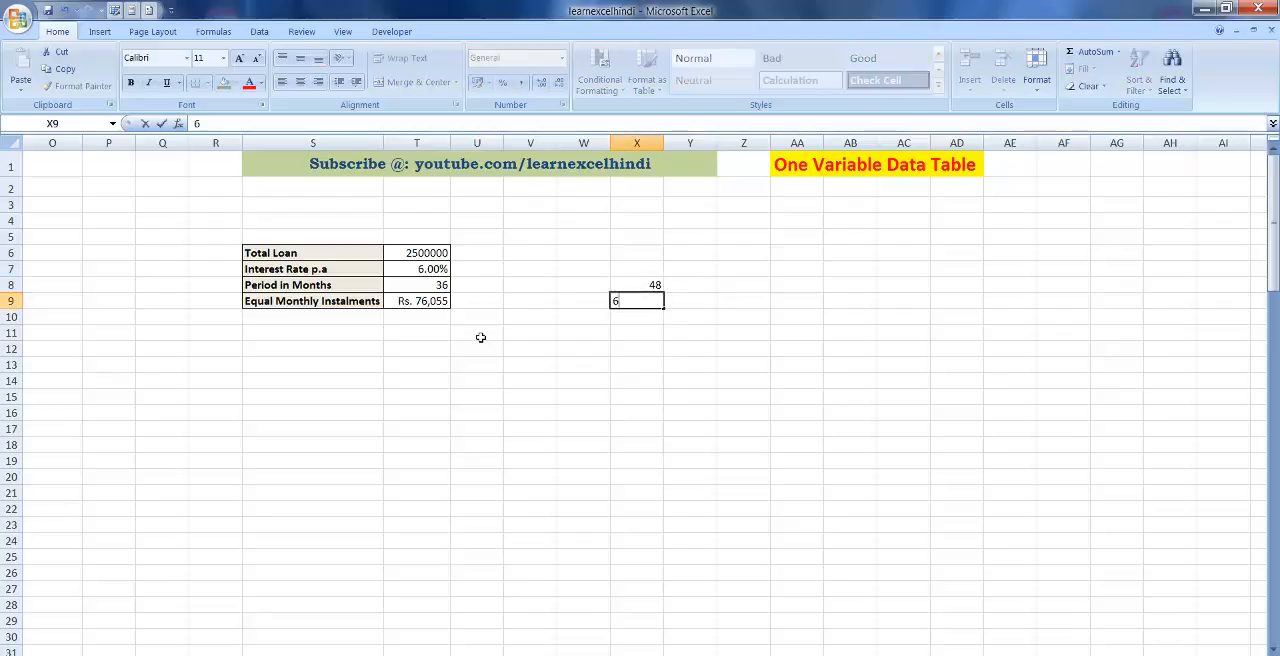
text(0)
Extend the period series from X8:X9 down to 240 in X24 and centre the values horizontally.
key(Up)
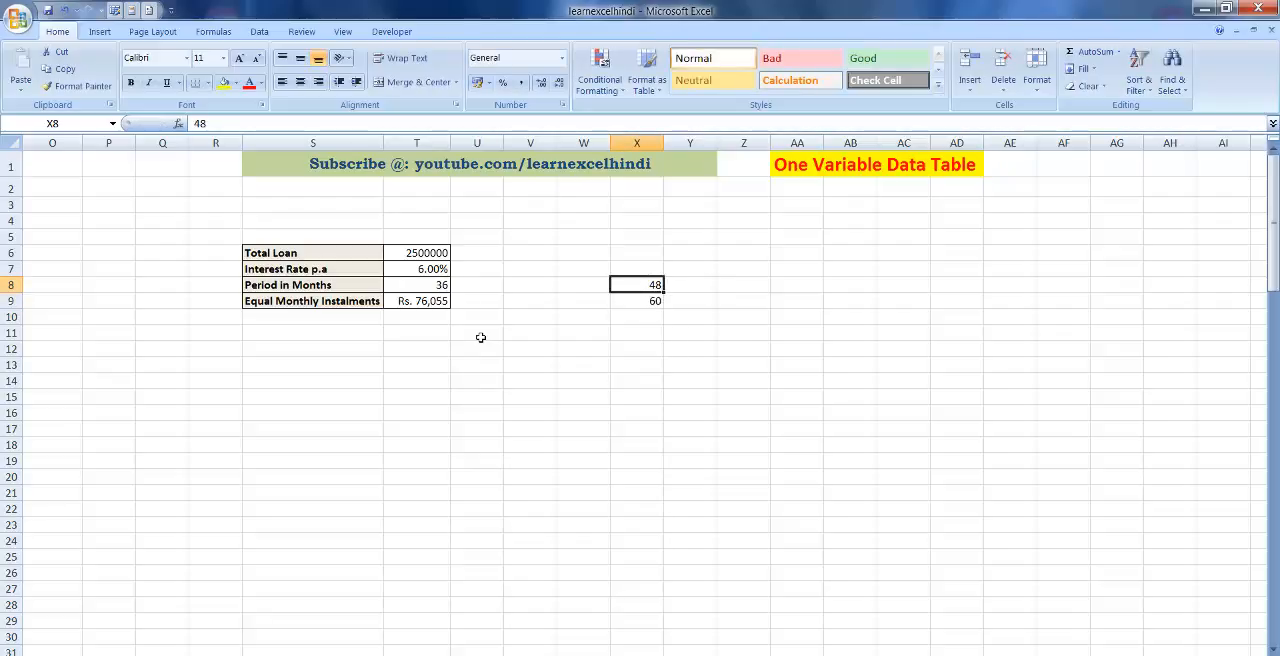
key(shift+Down)
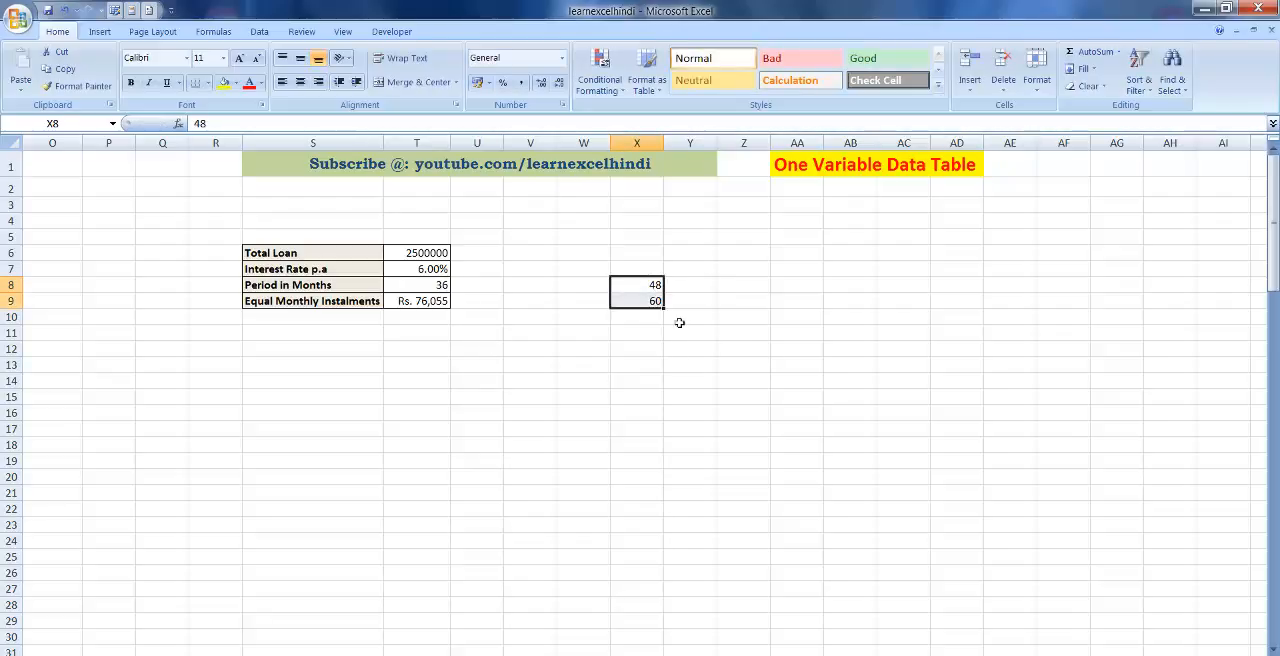
drag(663, 308, 645, 550)
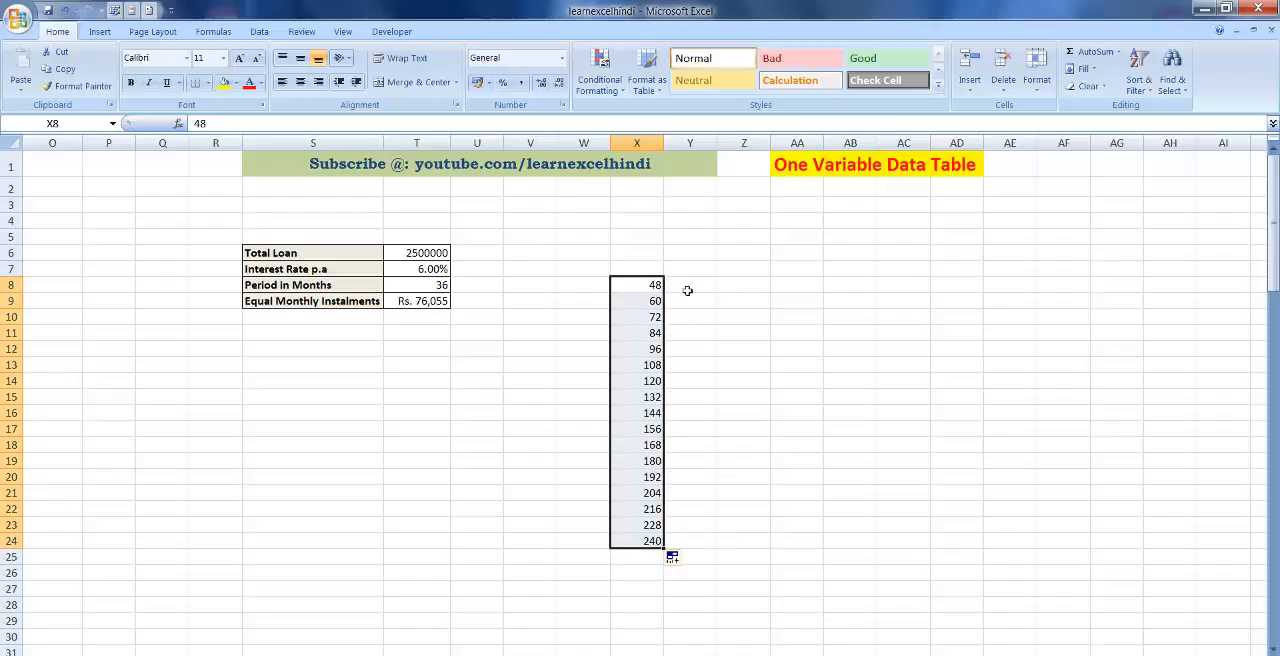
click(301, 82)
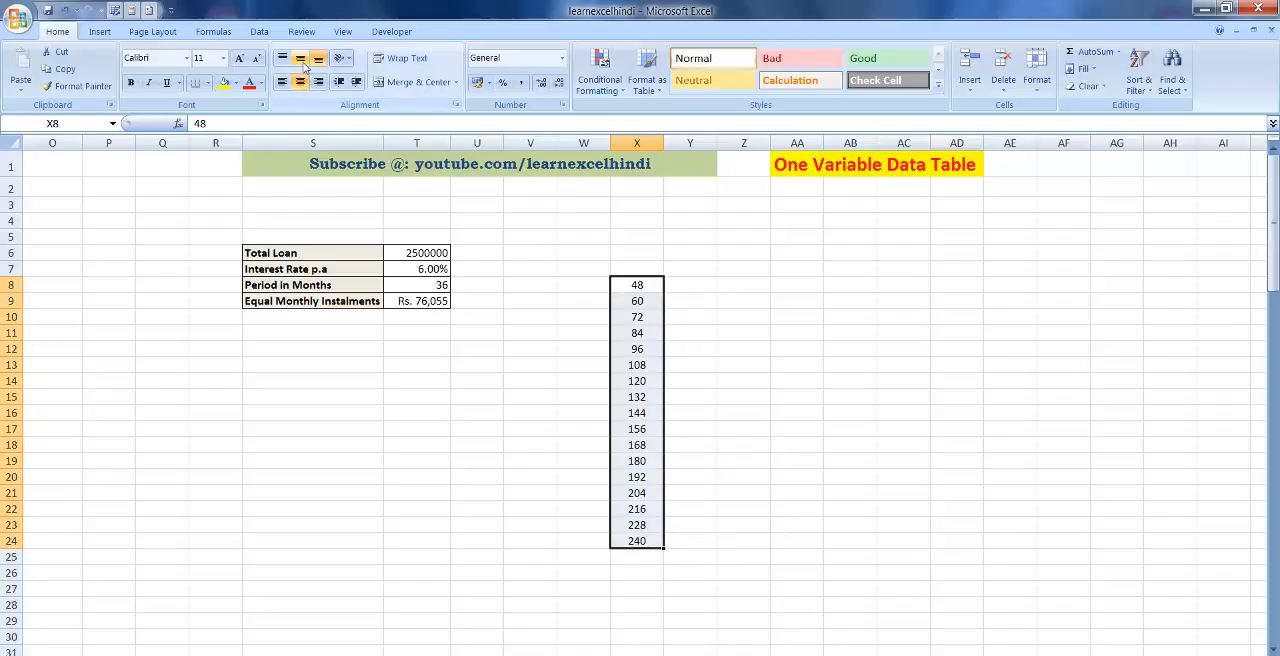
Apply all borders to the range X7:Y24.
click(678, 266)
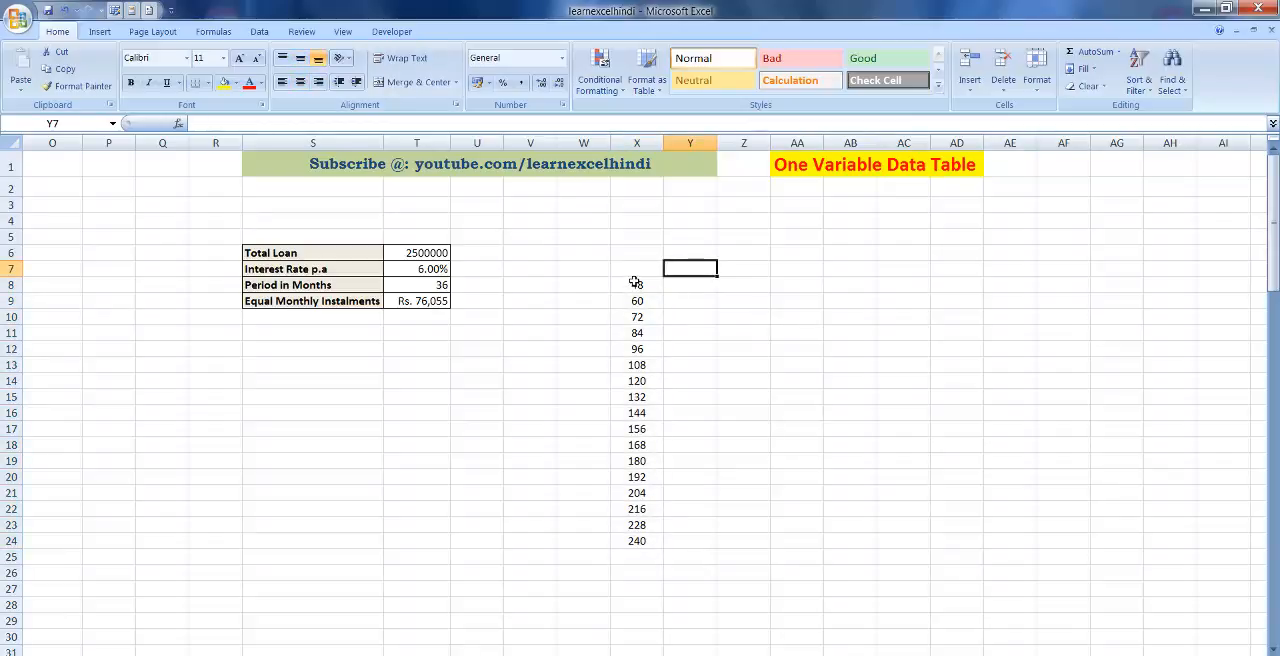
drag(632, 270, 679, 540)
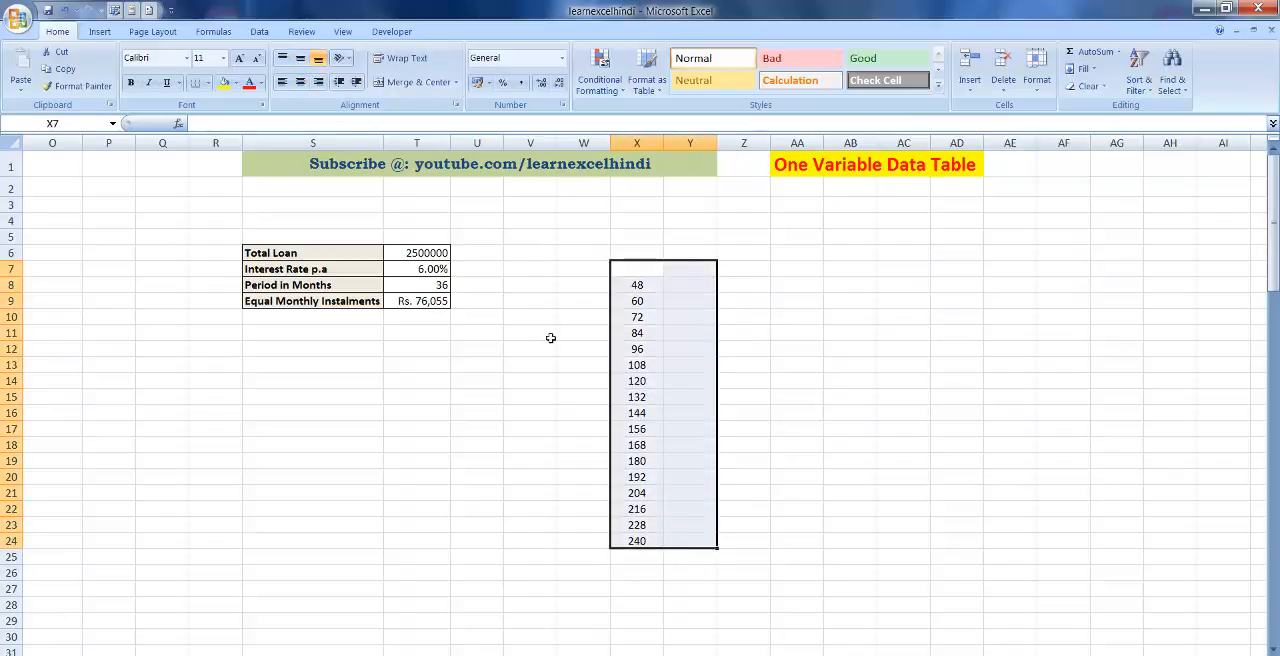
click(207, 83)
click(230, 211)
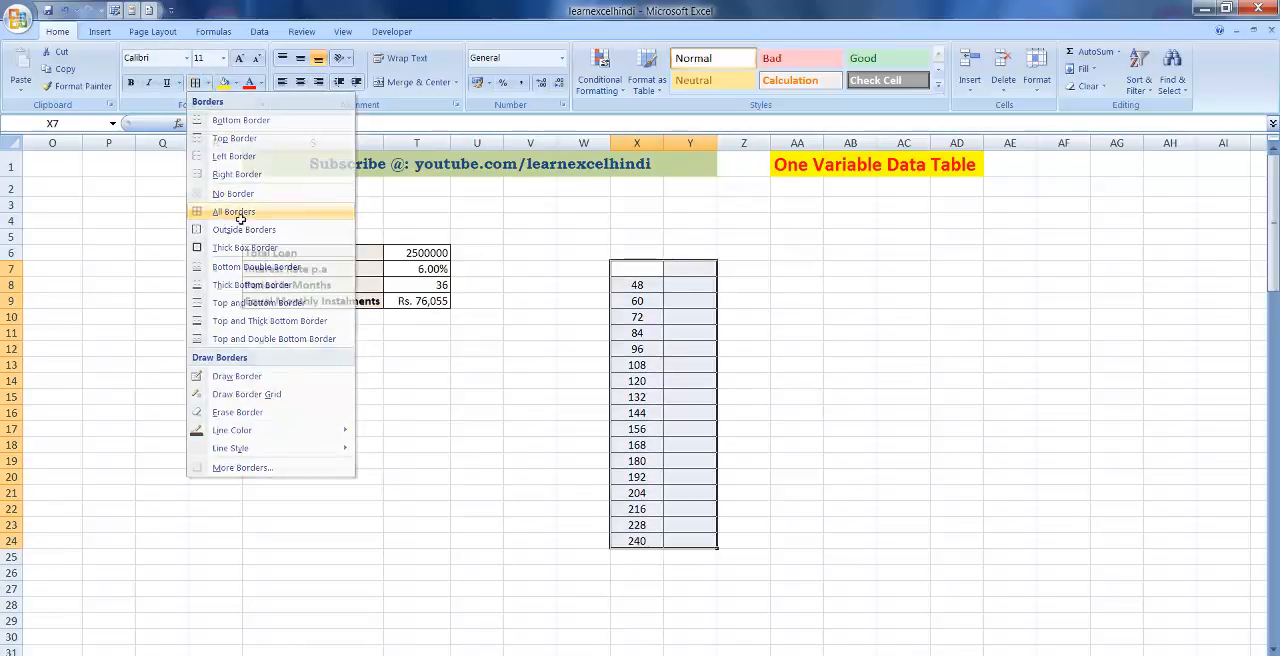
Link cell Y7 to the Equal Monthly Instalments result with the formula =T9.
click(680, 266)
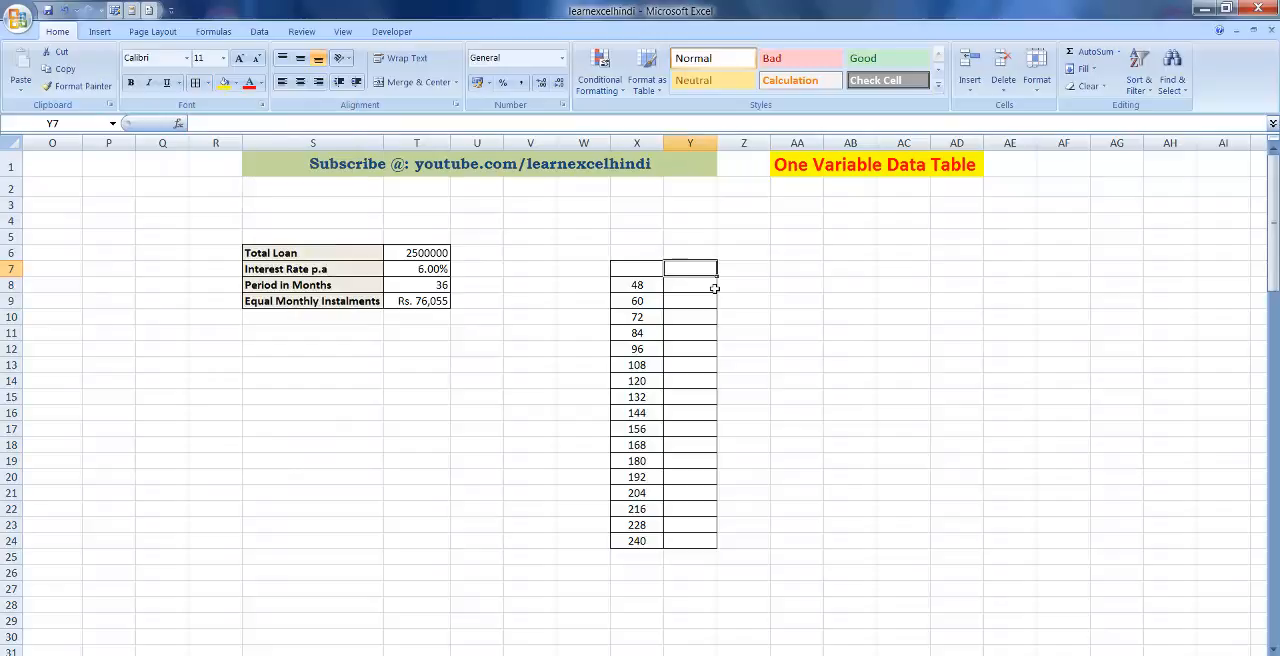
text(=)
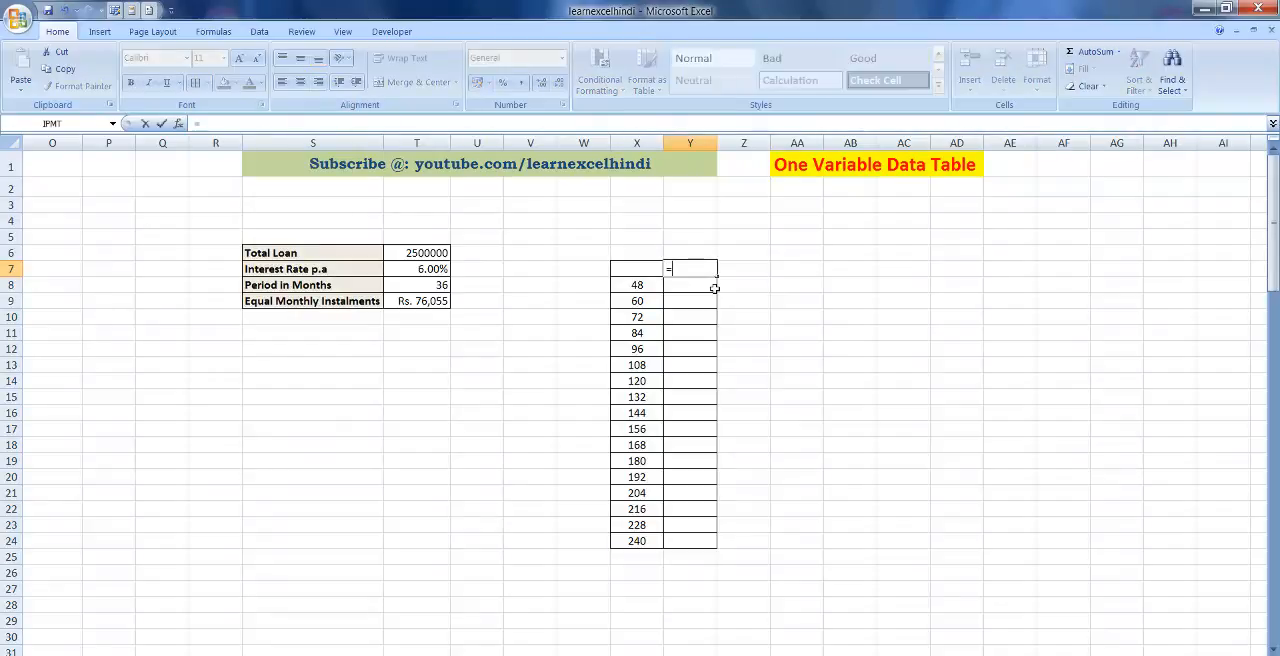
click(425, 299)
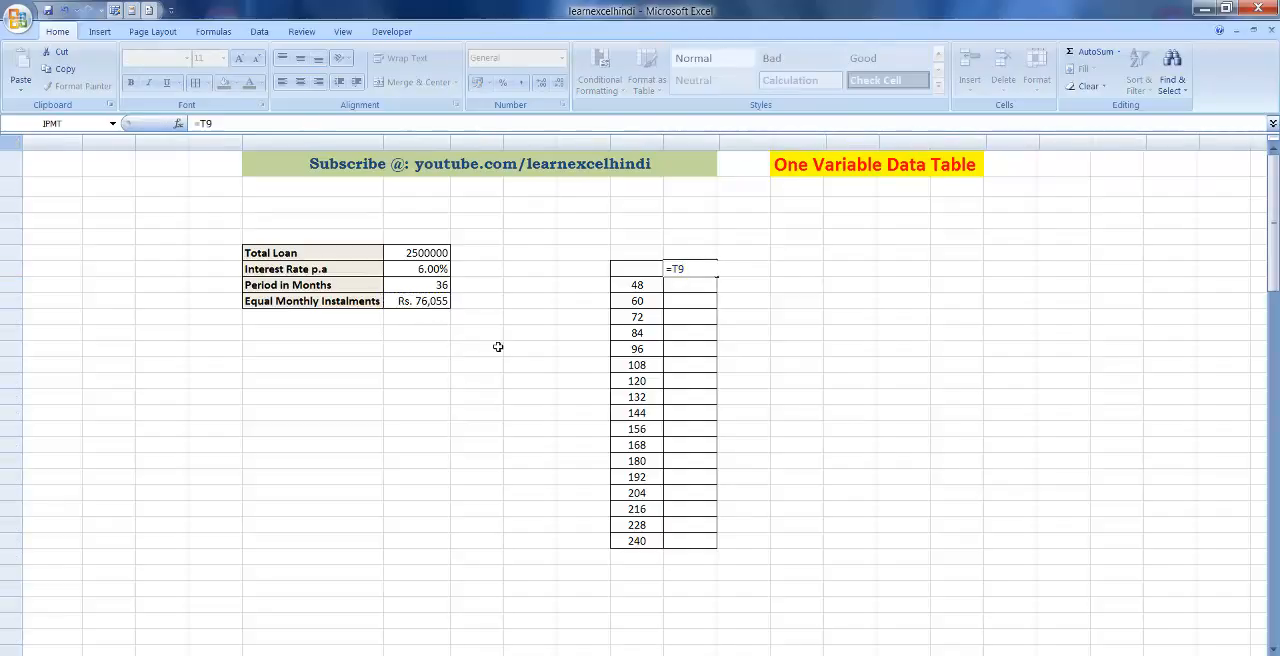
key(Return)
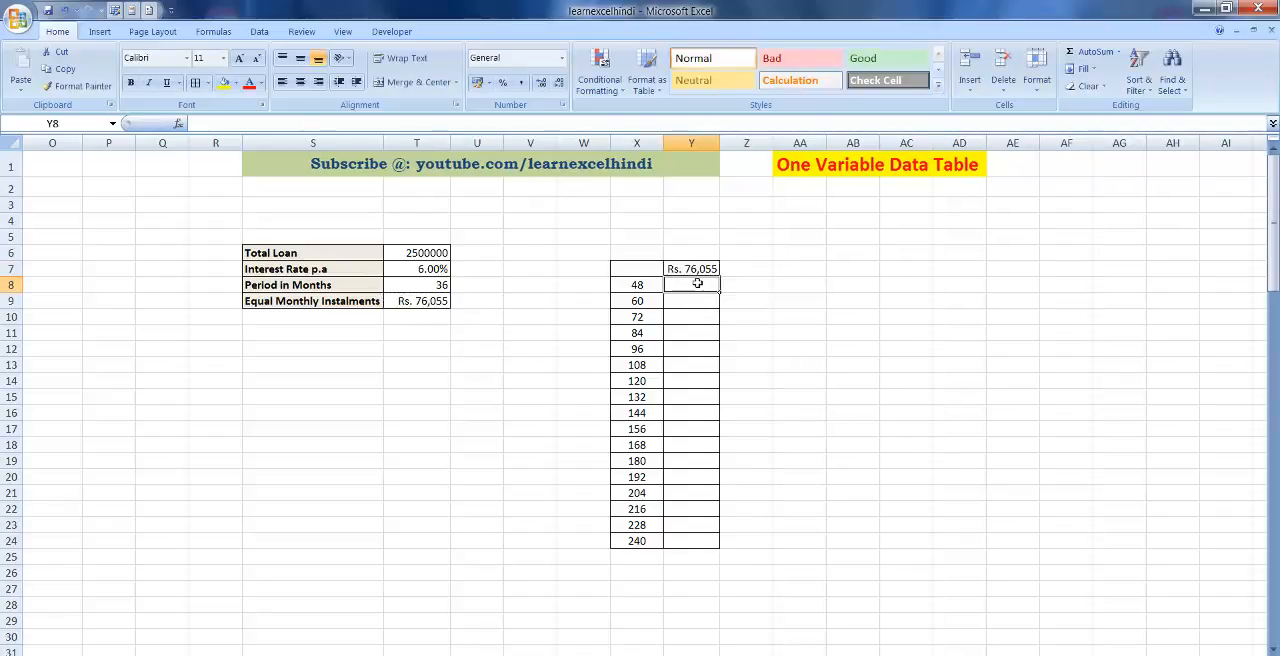
Apply the Currency number format to the instalment column Y7:Y24.
drag(697, 268, 700, 541)
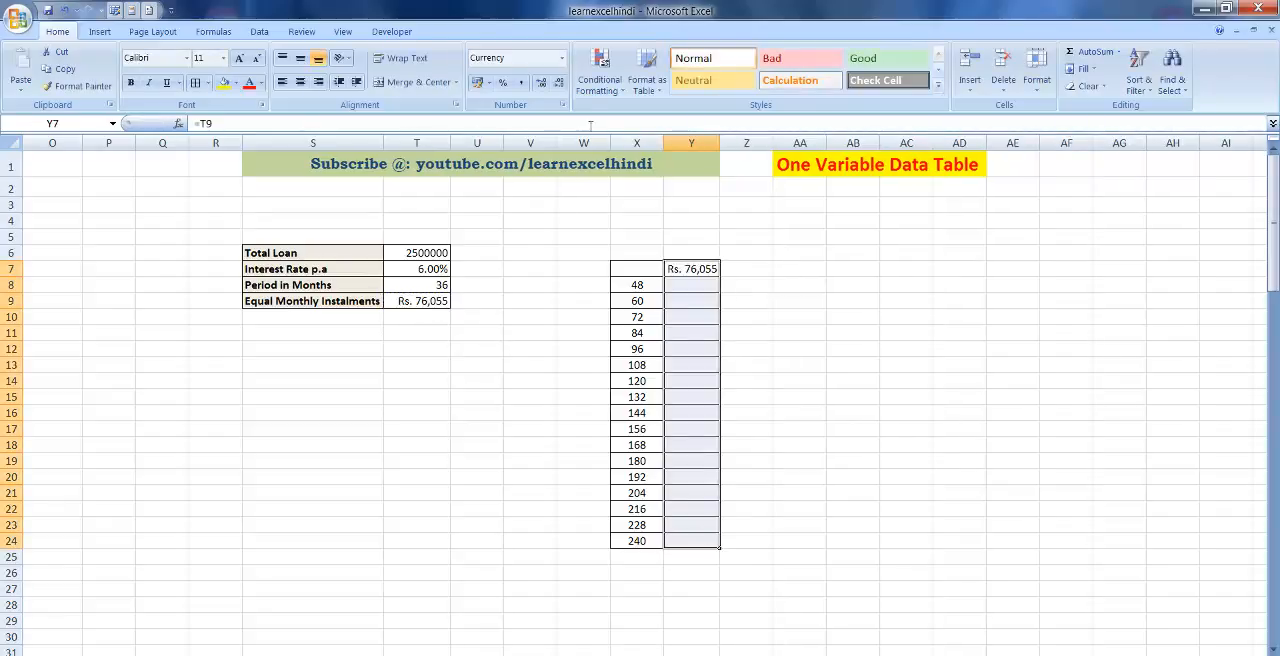
click(562, 58)
click(530, 153)
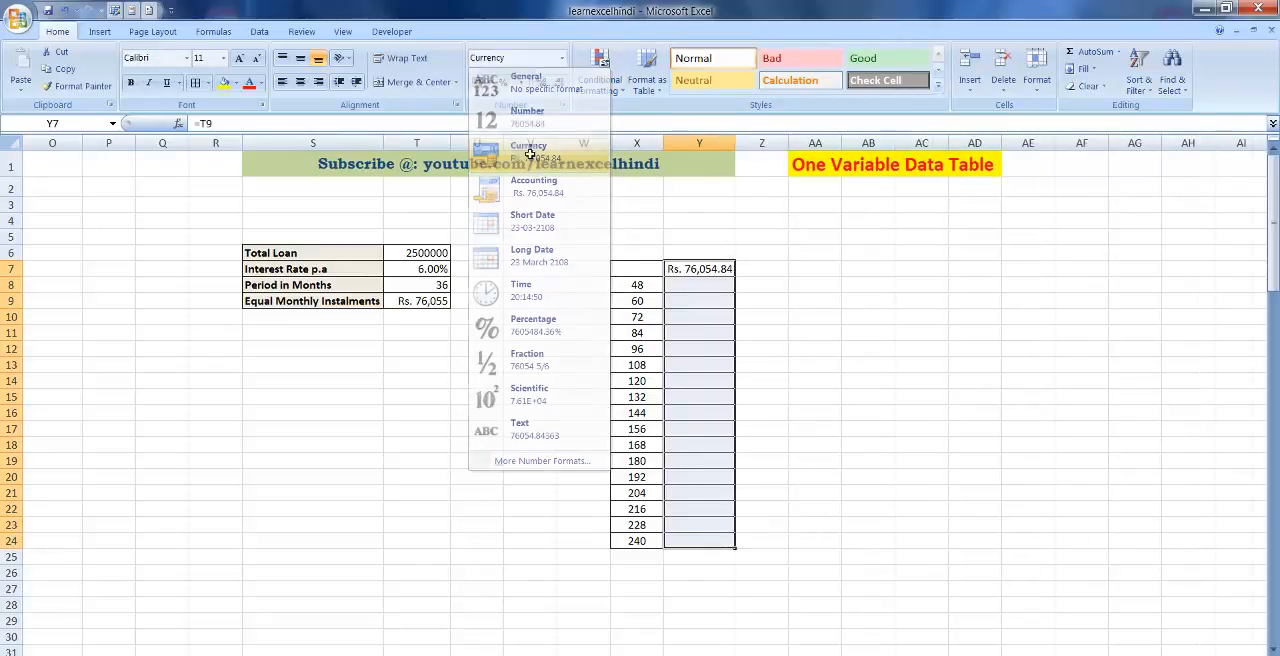
click(699, 286)
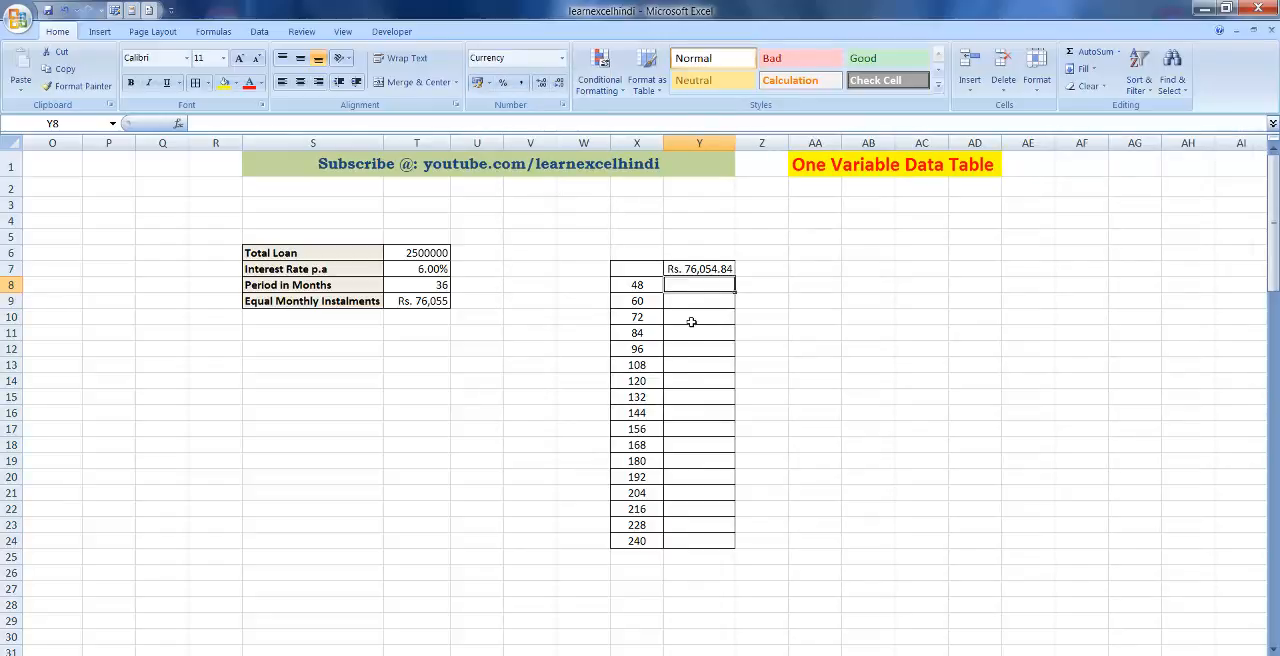
Create a one-variable data table over the range X7:Y24 with the Period in Months cell T8 as column input cell.
drag(623, 271, 682, 535)
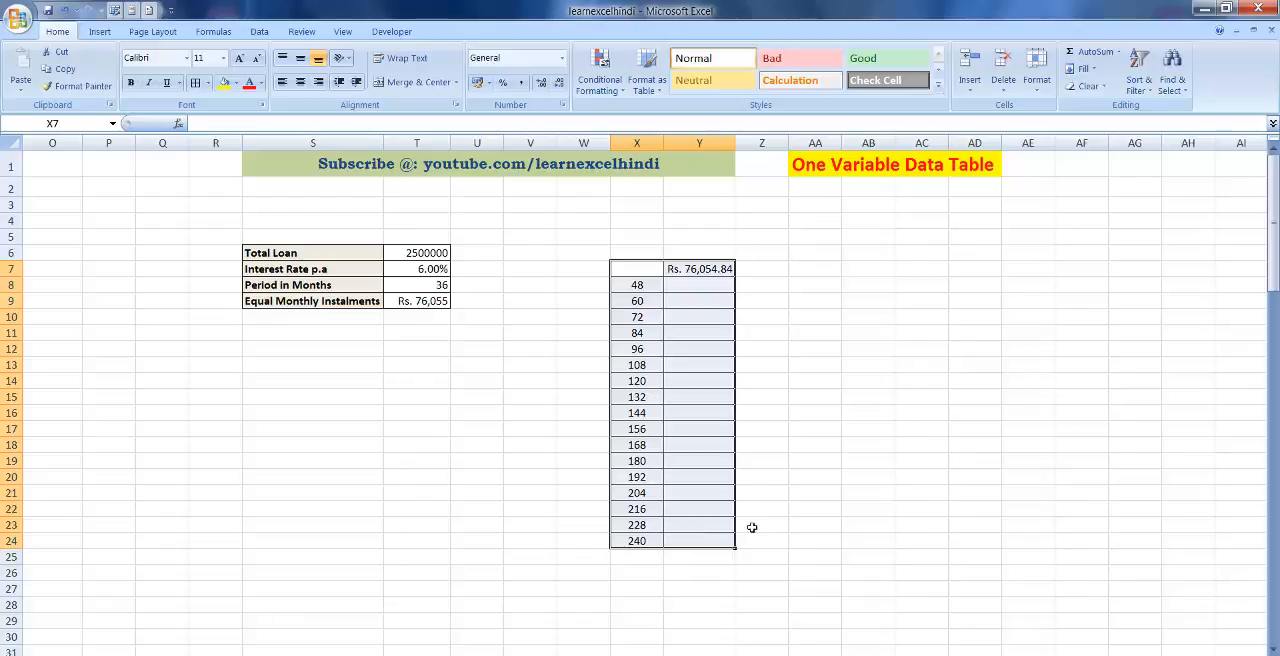
click(258, 31)
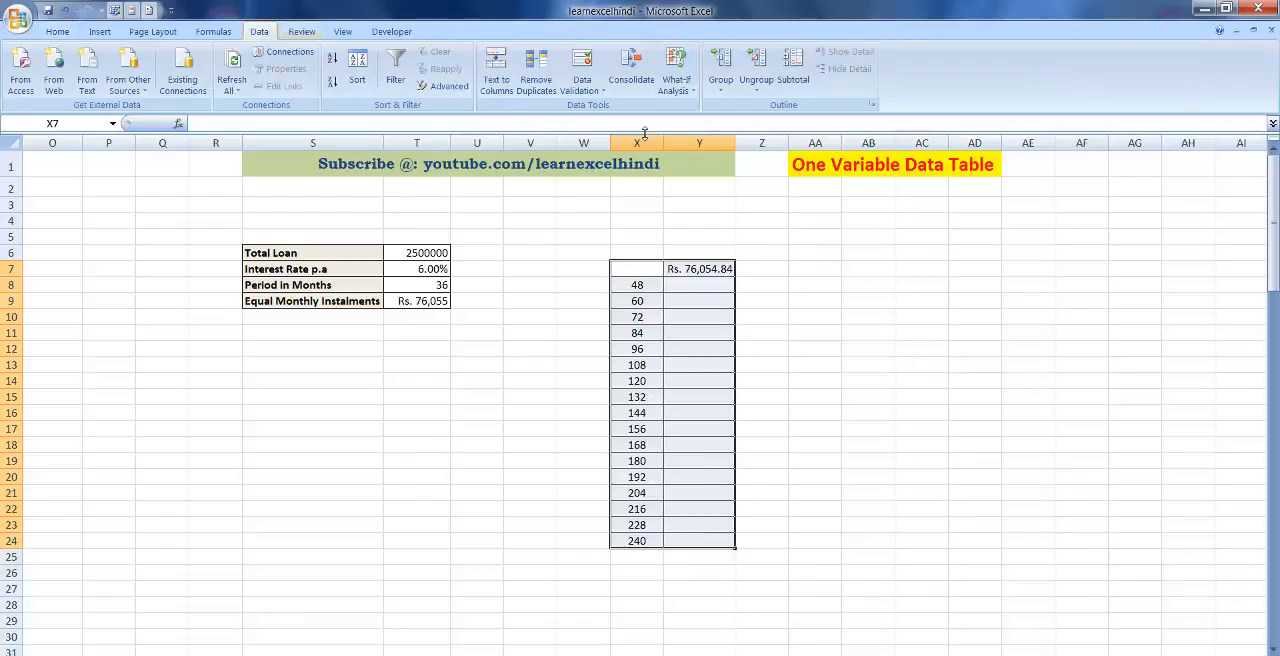
click(694, 90)
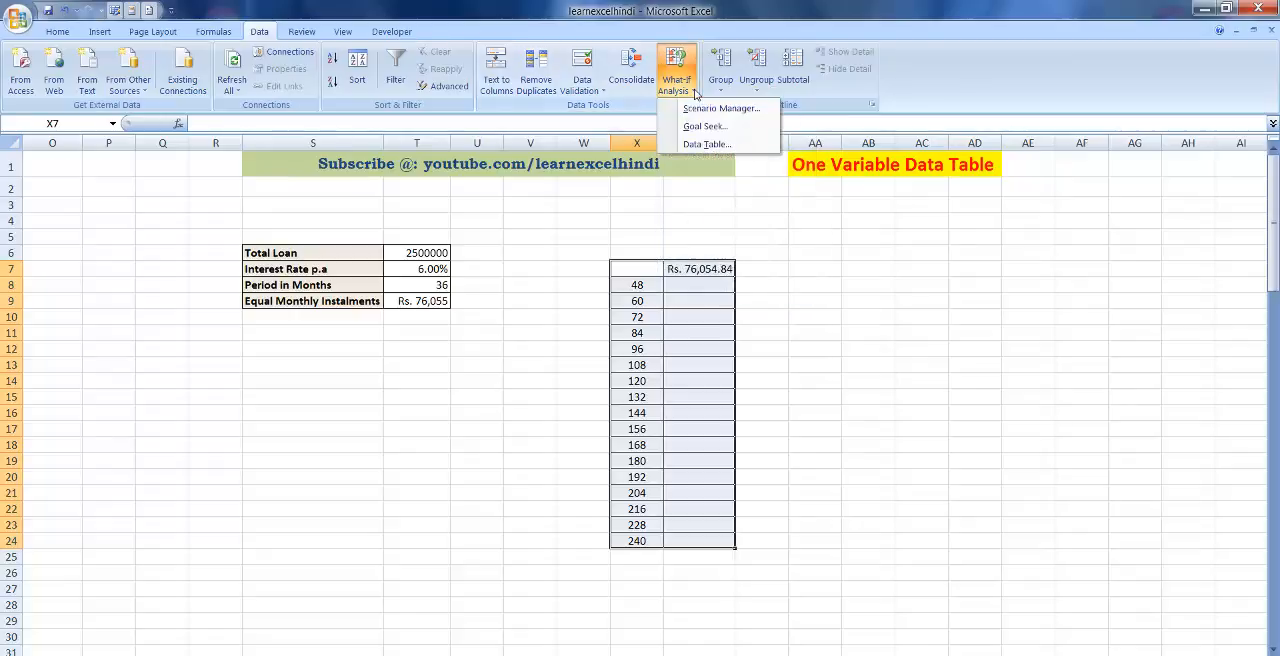
click(705, 145)
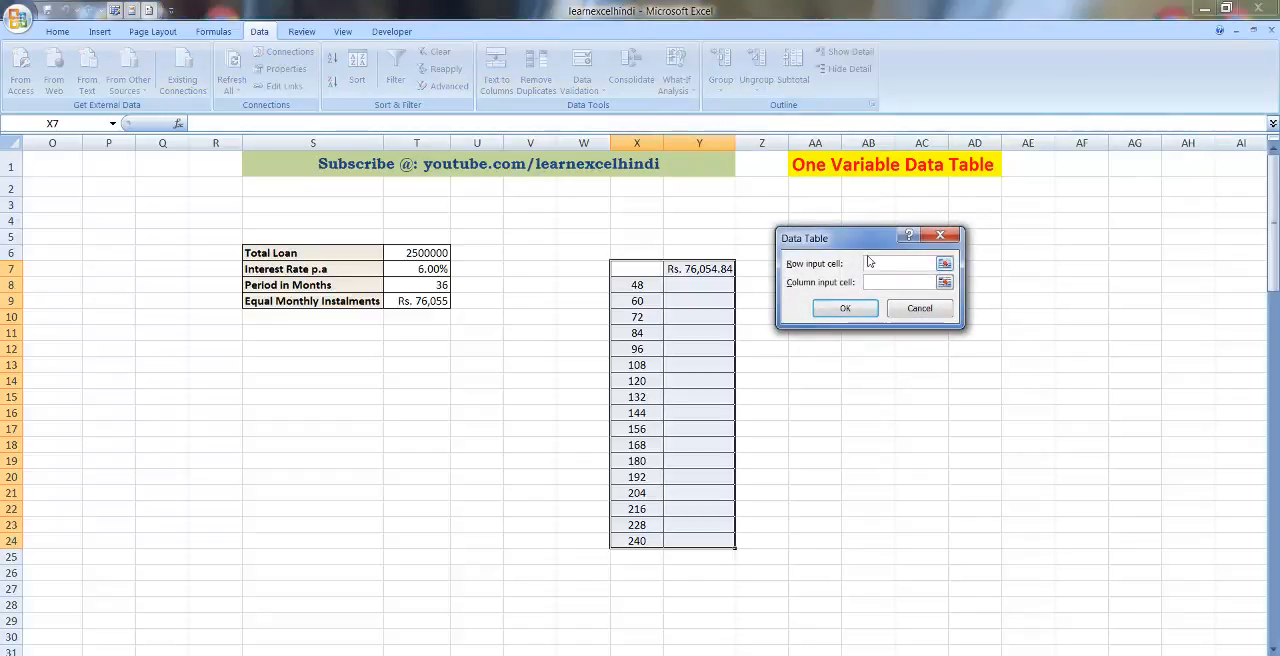
drag(868, 234, 863, 191)
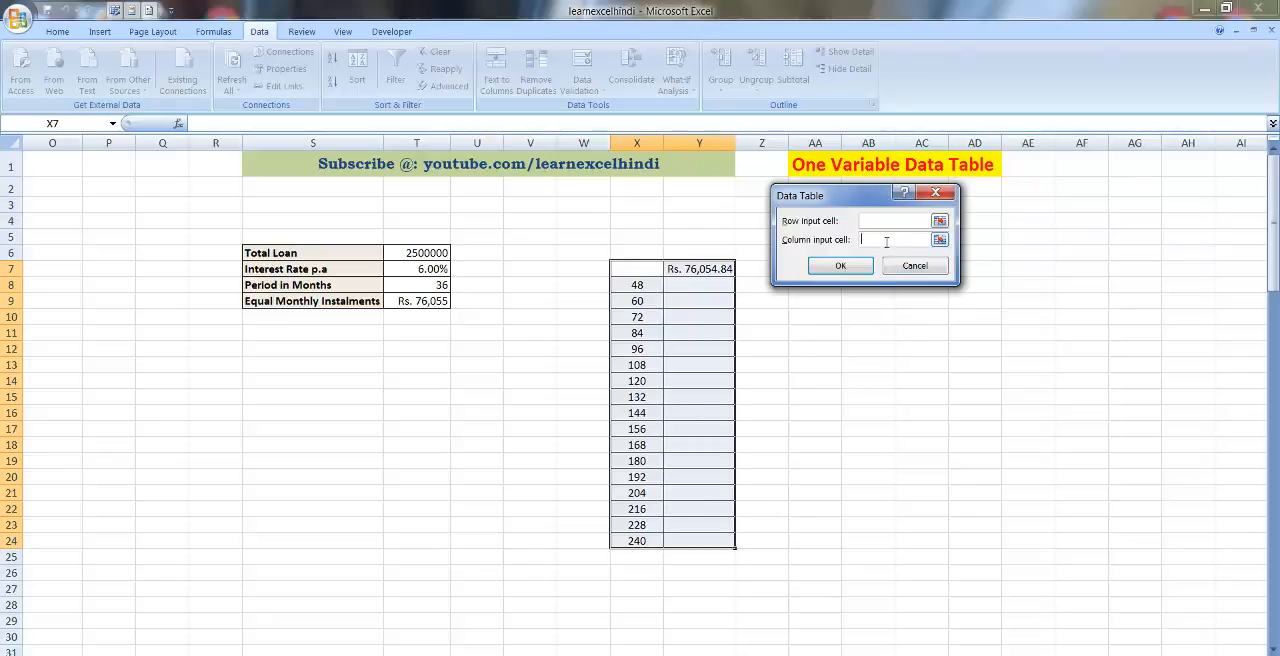
click(418, 287)
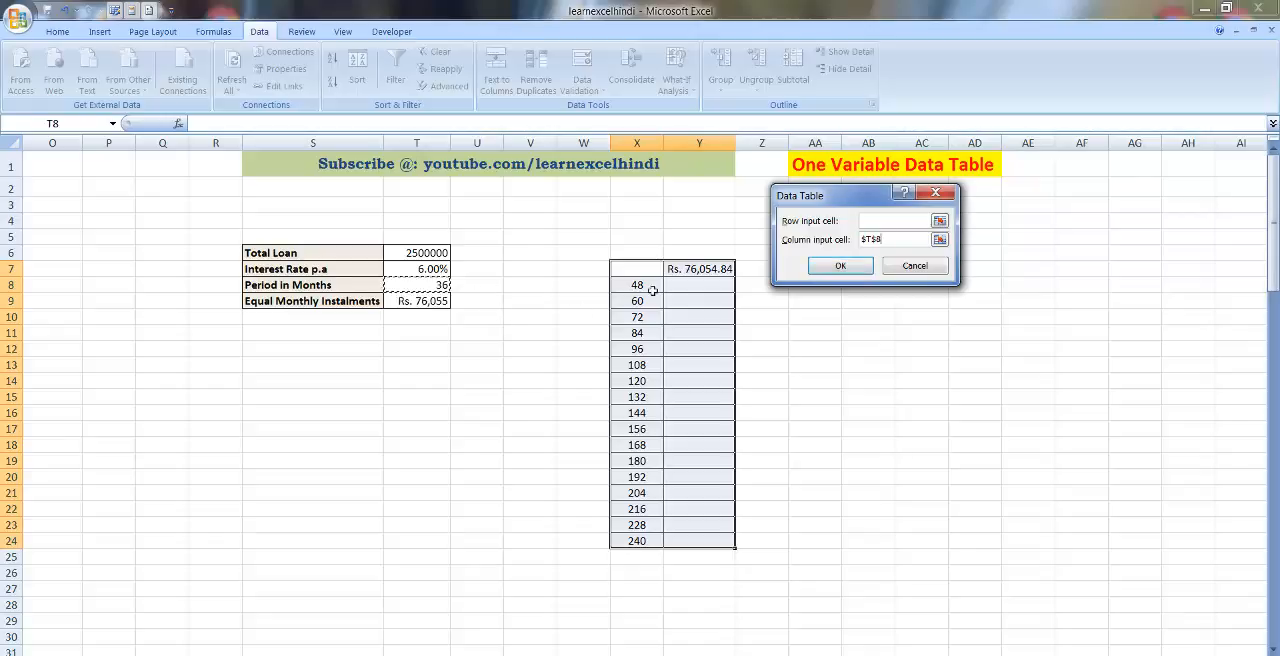
click(848, 267)
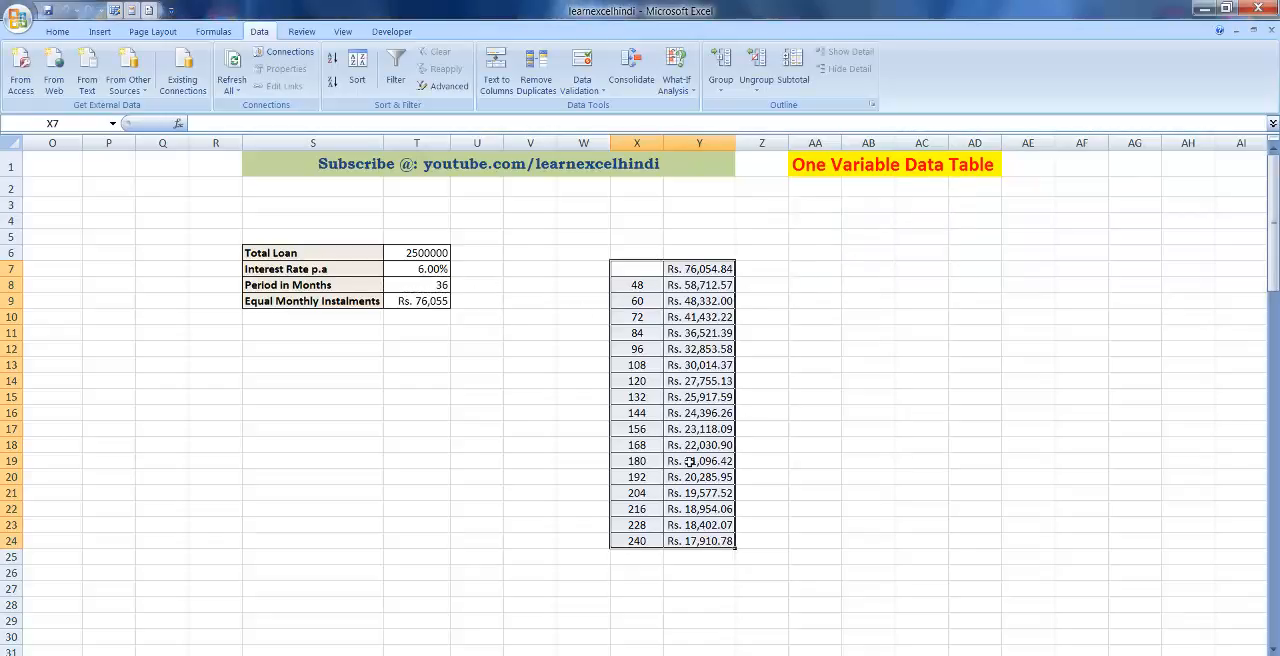
Examine the calculated instalments in column Y against the periods in column X of the data table.
click(700, 541)
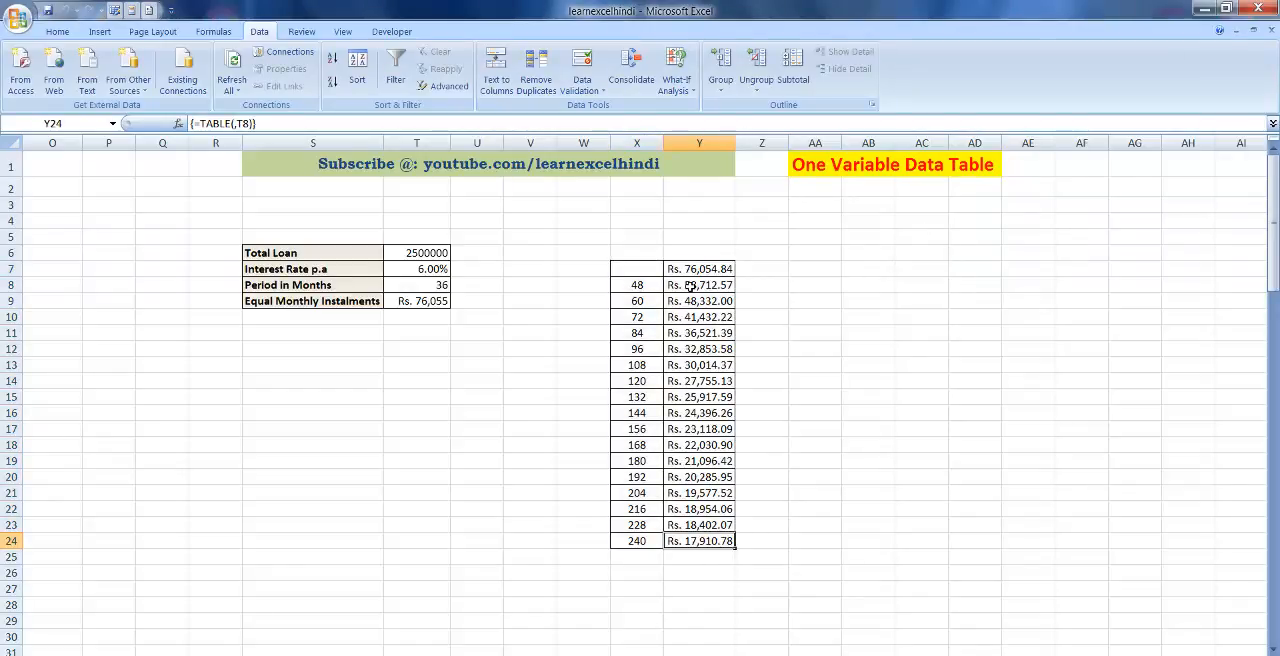
click(640, 285)
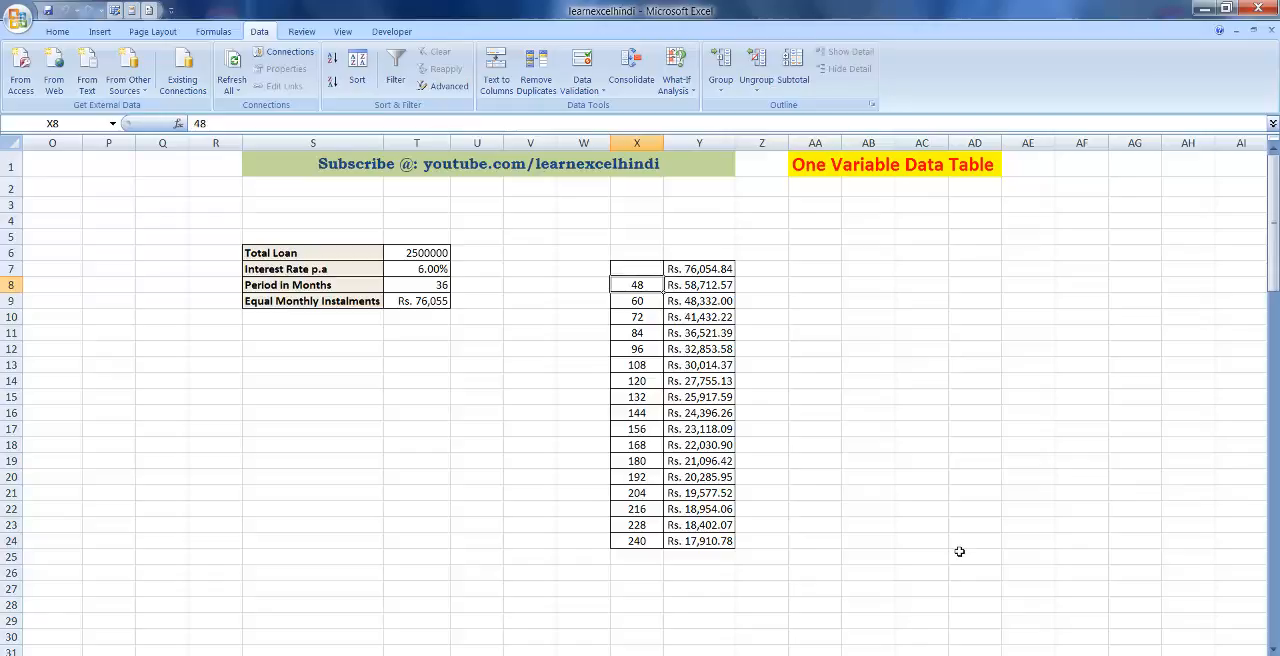
key(Right)
key(Return)
key(Tab)
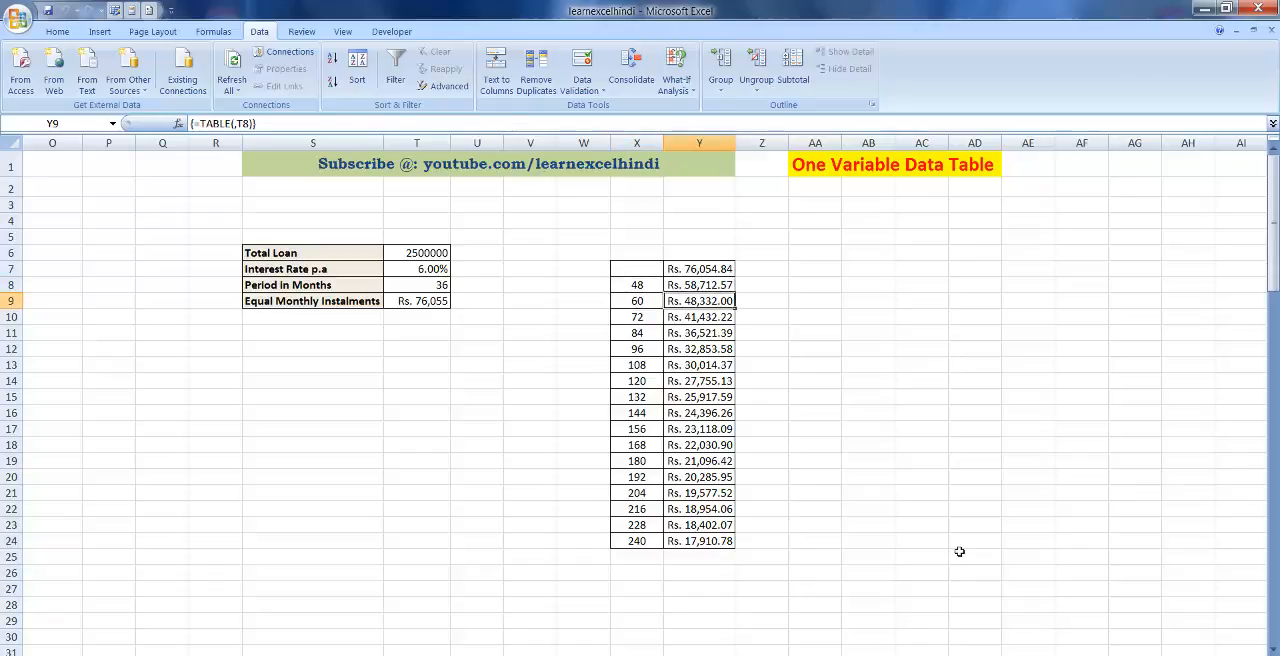
key(Return)
key(Tab)
key(Left)
key(Down)
key(Down)
key(Down)
key(Down)
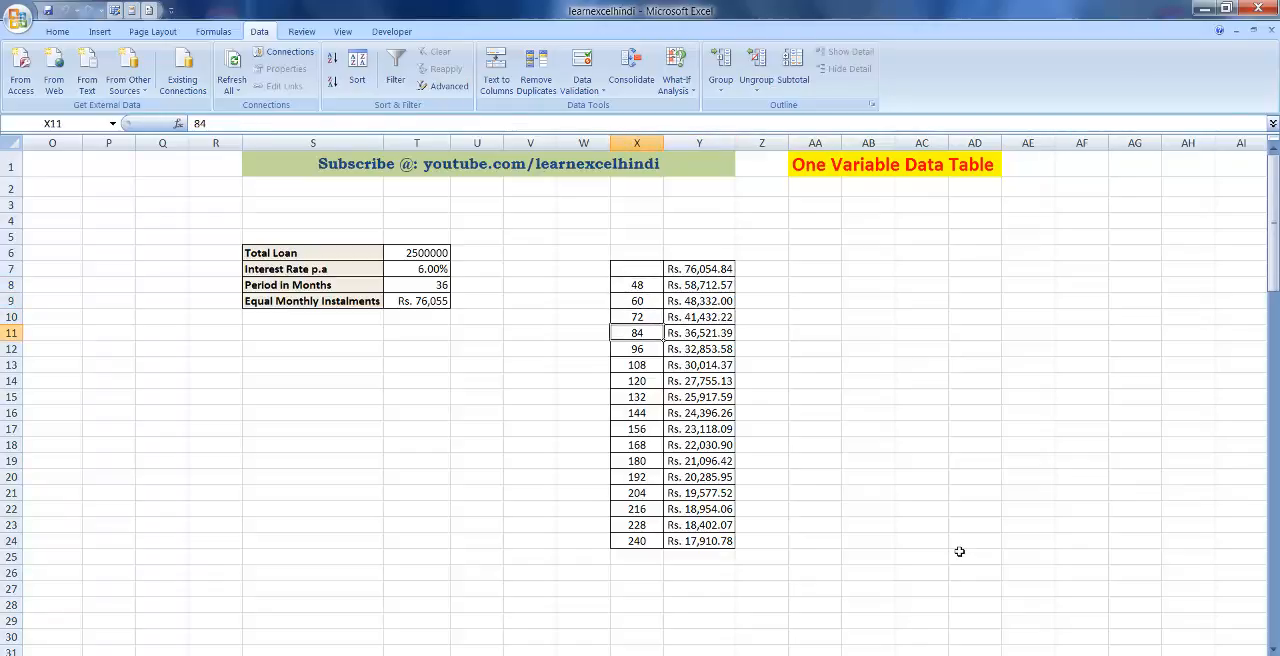
key(Down)
key(Down)
key(Down)
key(Down)
key(Down)
key(Down)
key(Down)
key(Down)
key(Down)
key(Down)
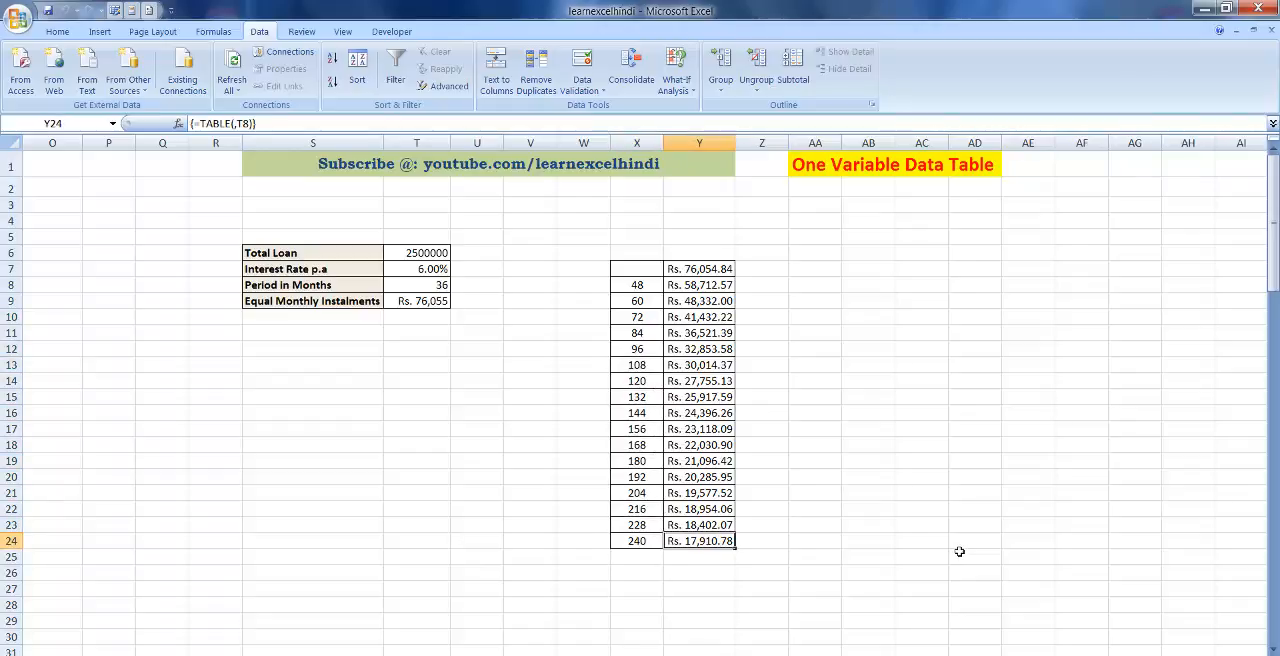
key(Up)
key(Up)
key(Up)
key(Up)
key(Up)
key(Up)
key(Up)
key(Up)
key(Up)
key(Up)
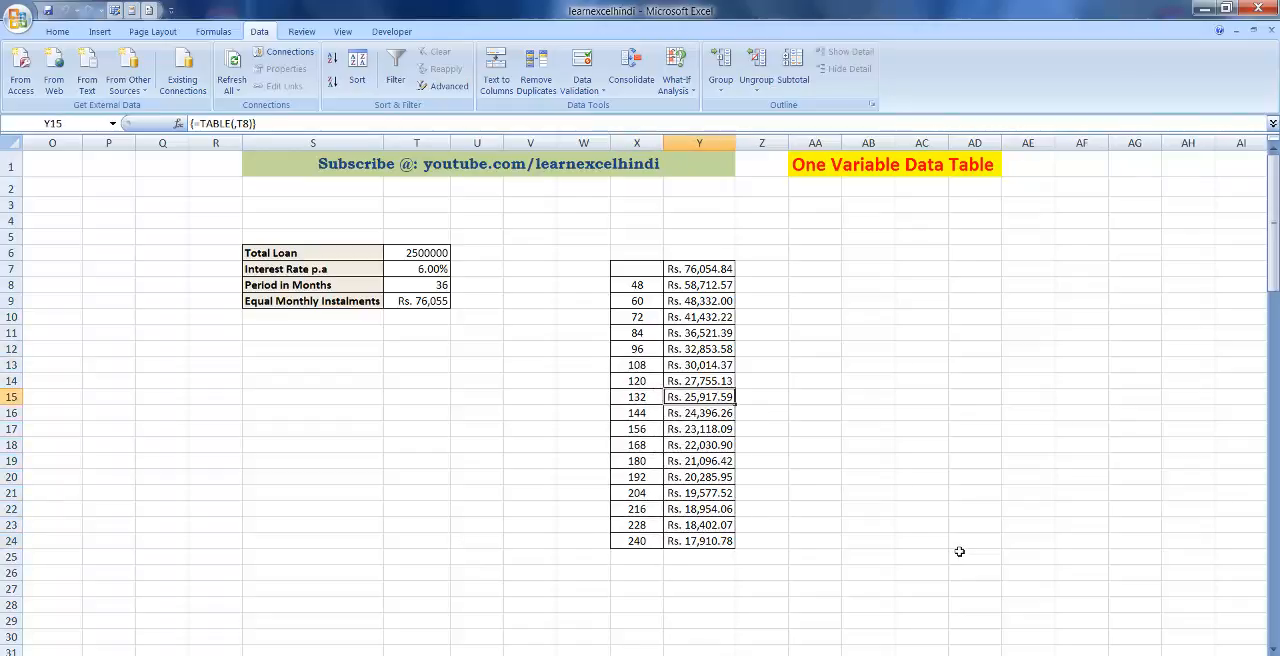
key(Left)
key(Down)
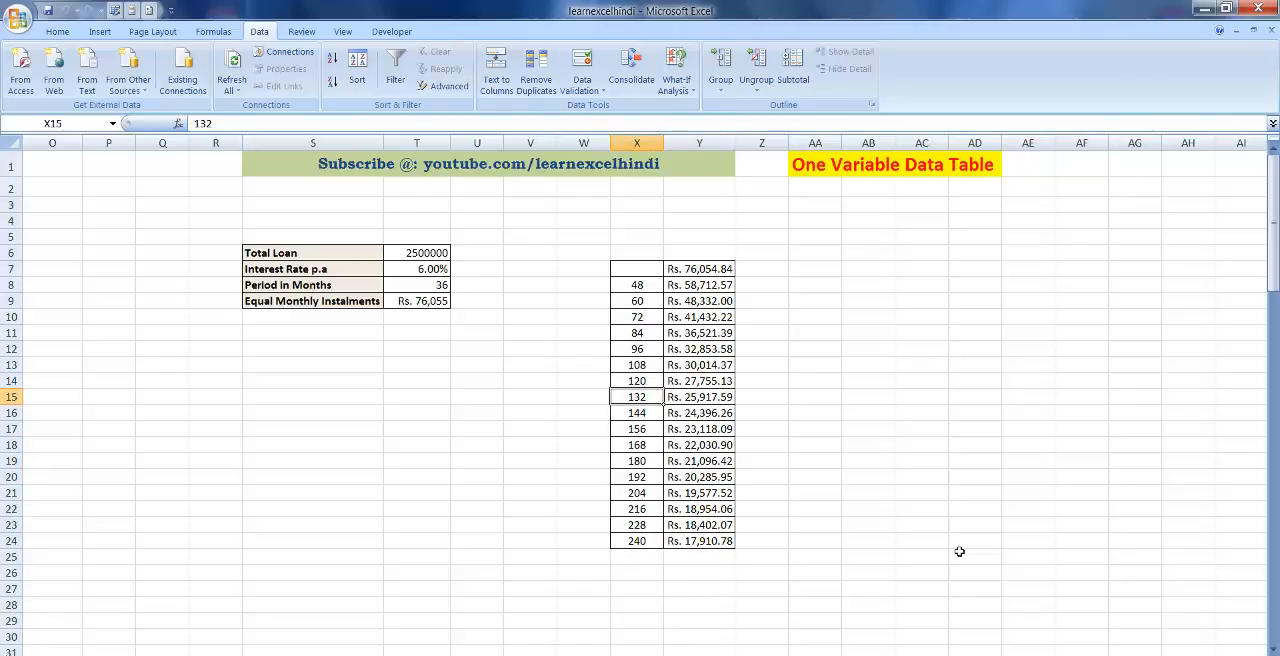
key(Right)
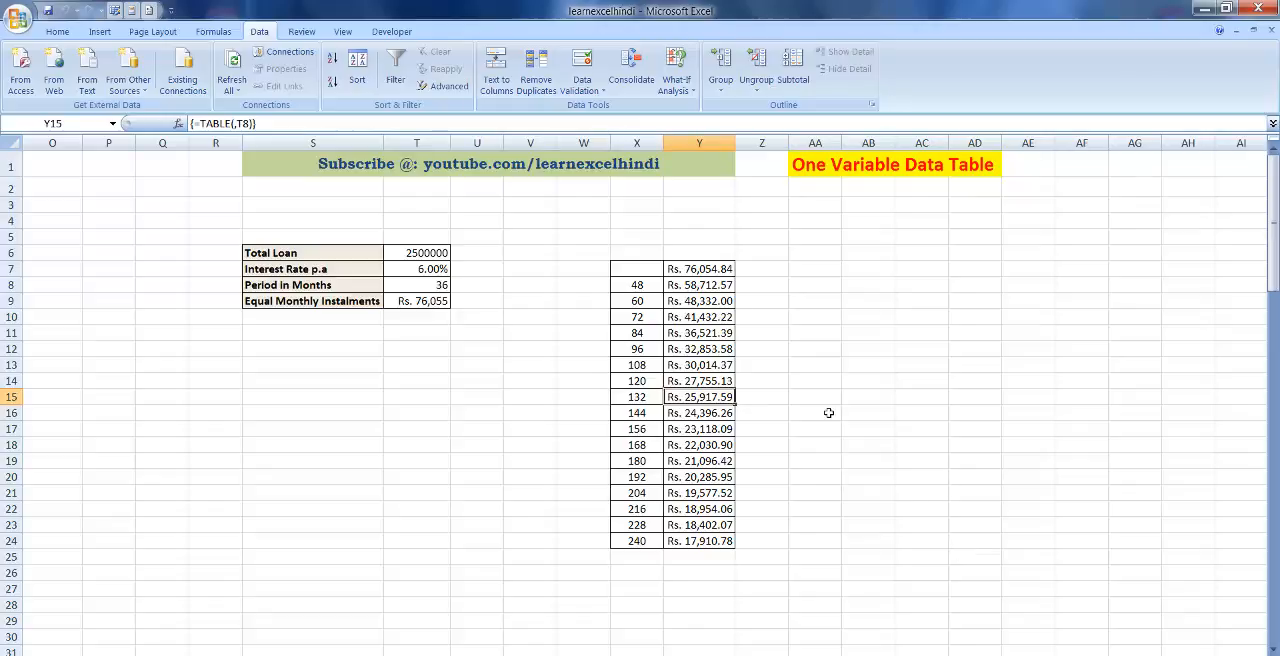
Try to delete only the data table results in Y8:Y11.
click(702, 270)
click(714, 336)
drag(694, 285, 710, 345)
key(Delete)
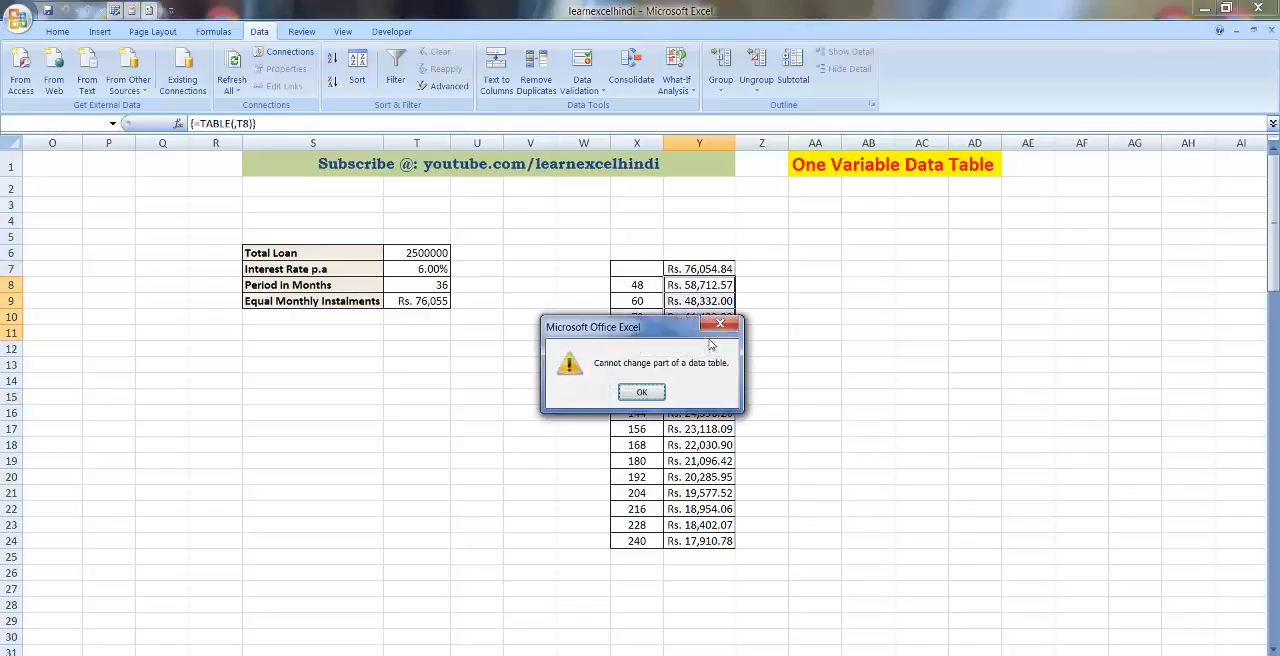
click(643, 392)
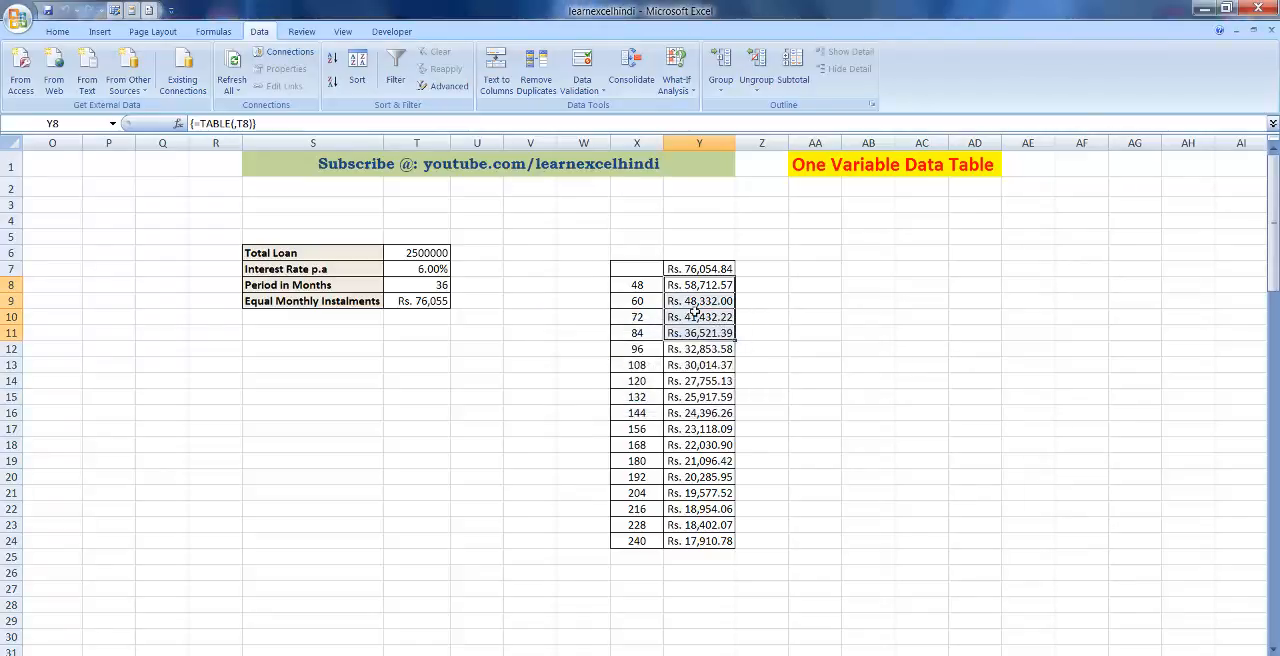
Delete the contents of the whole instalment column Y7:Y24.
click(677, 301)
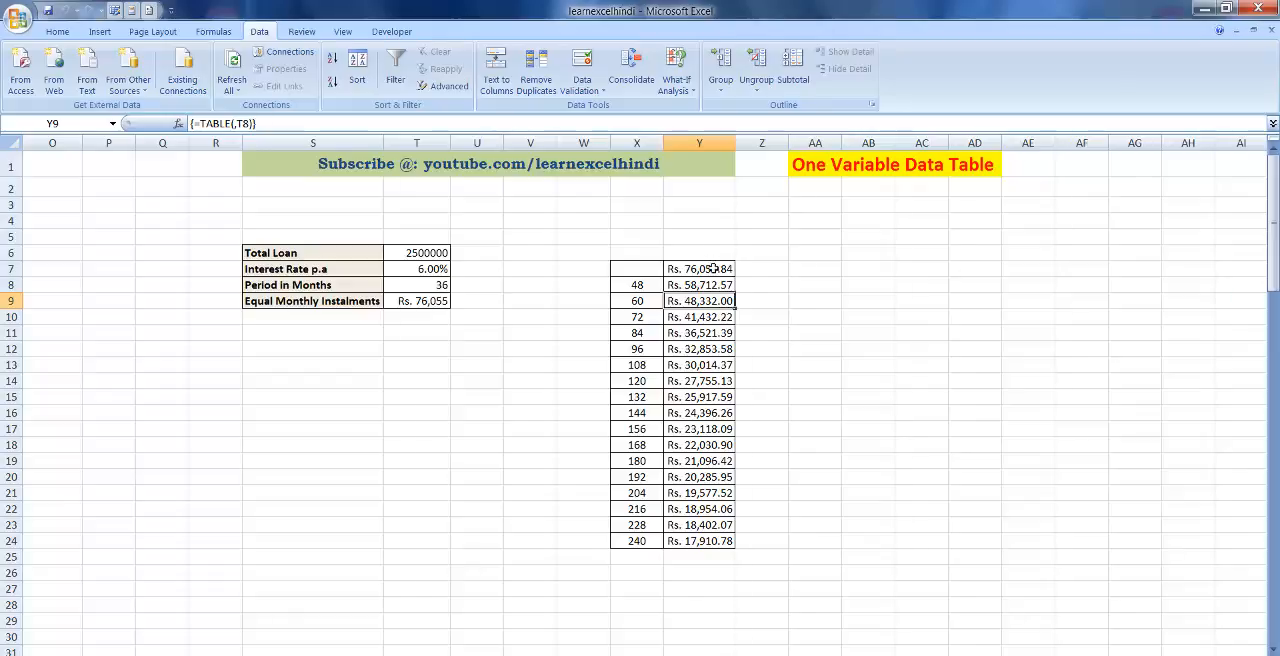
drag(710, 268, 717, 545)
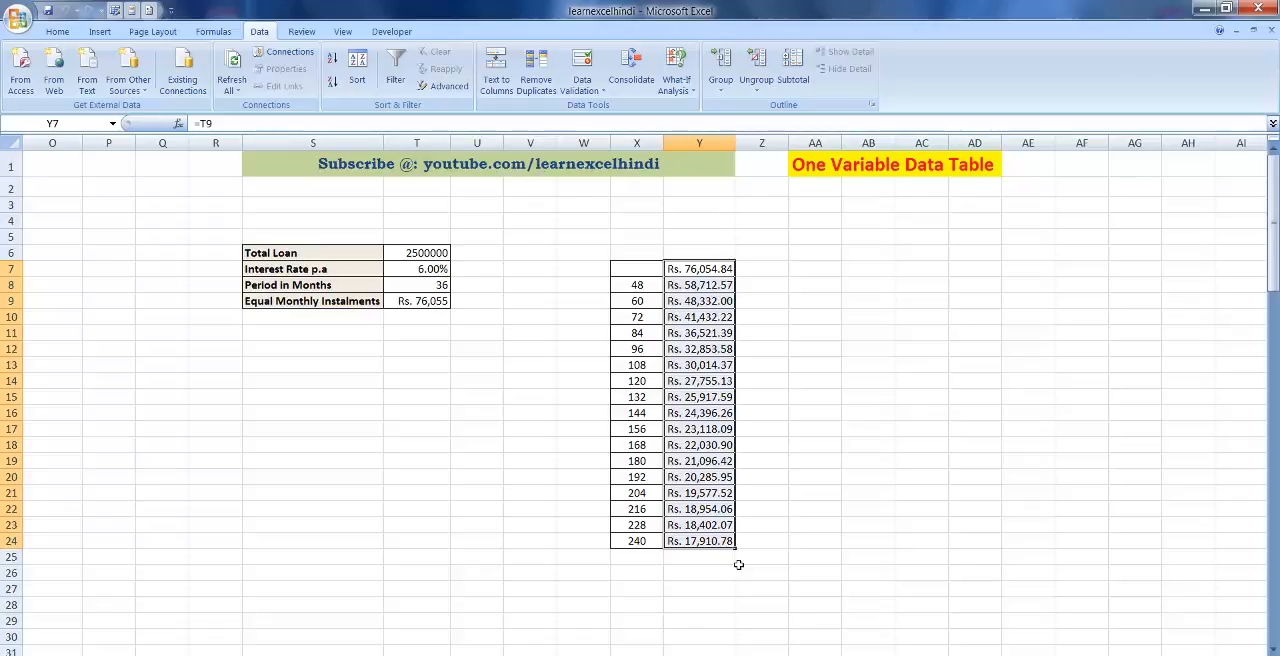
key(Delete)
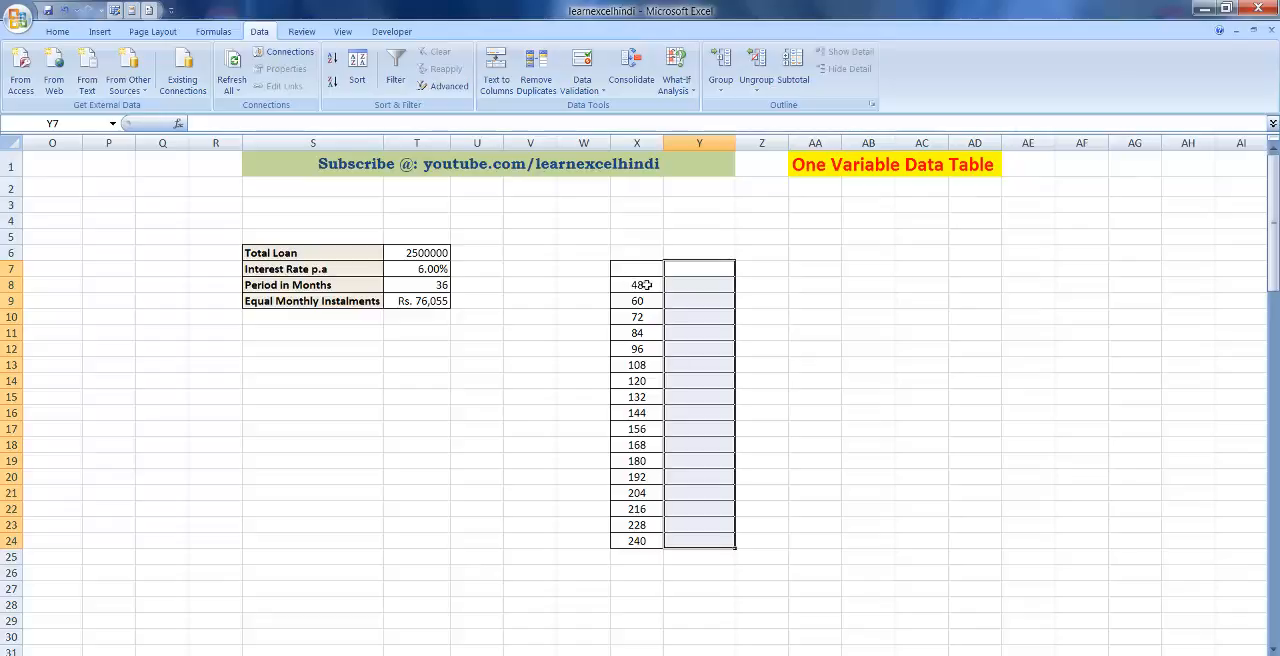
Copy the periods X8:X24 and paste them transposed as a row starting at cell X4.
drag(647, 285, 652, 538)
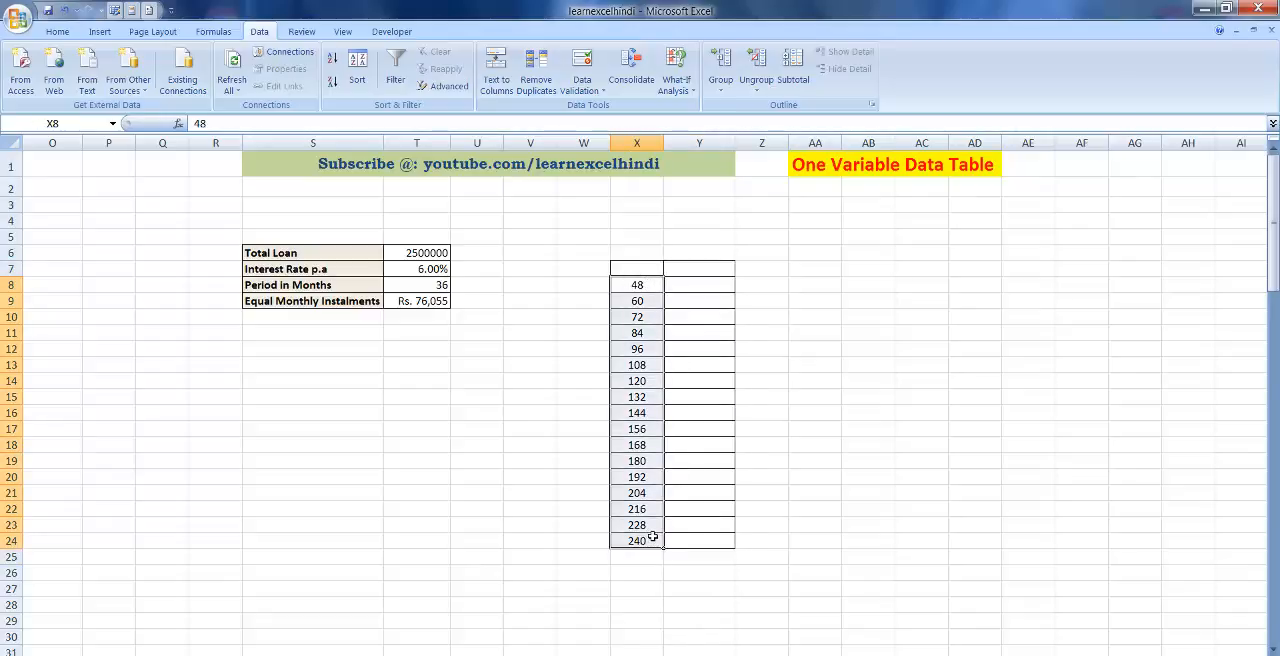
key(ctrl+c)
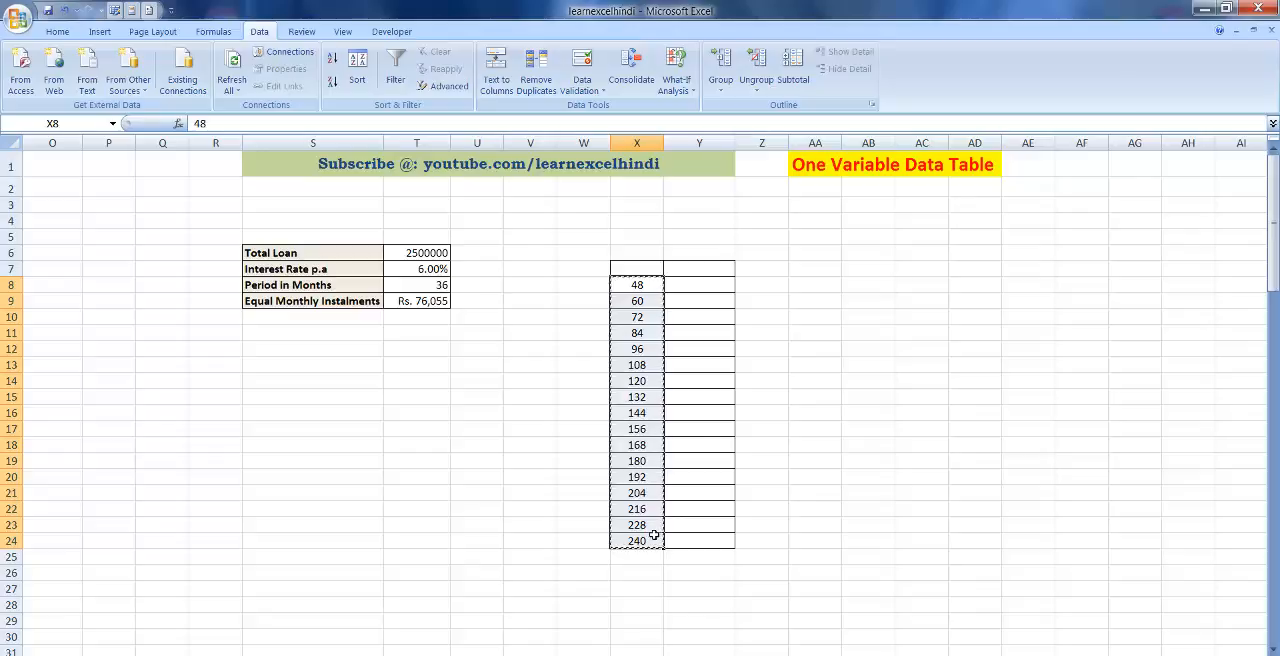
click(619, 220)
key(shift+F10)
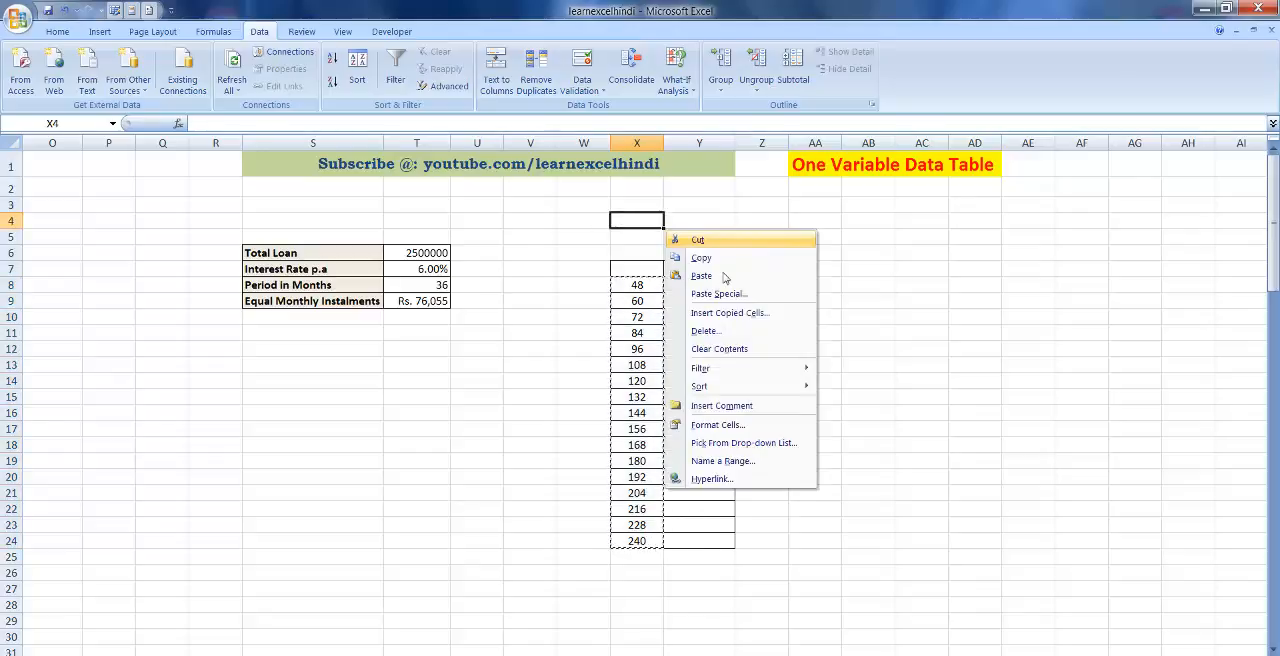
key(Up)
key(Up)
key(Up)
key(Up)
key(Up)
key(Up)
key(Up)
key(Up)
key(Up)
key(Up)
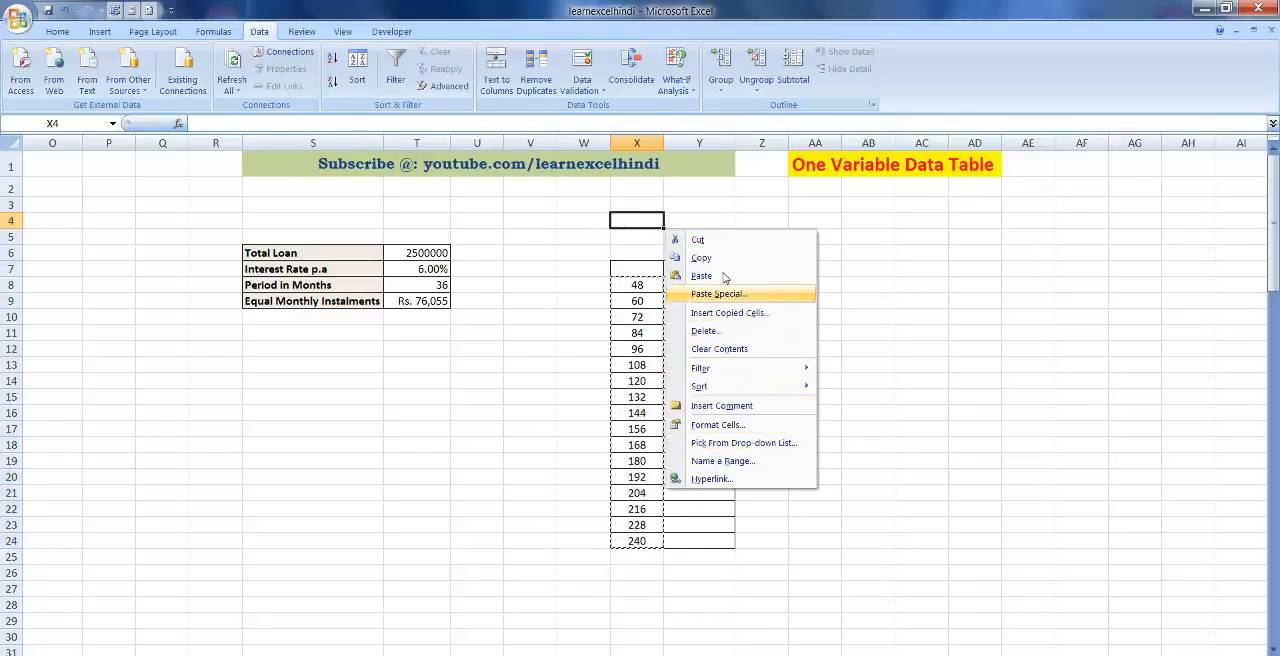
key(Return)
click(737, 352)
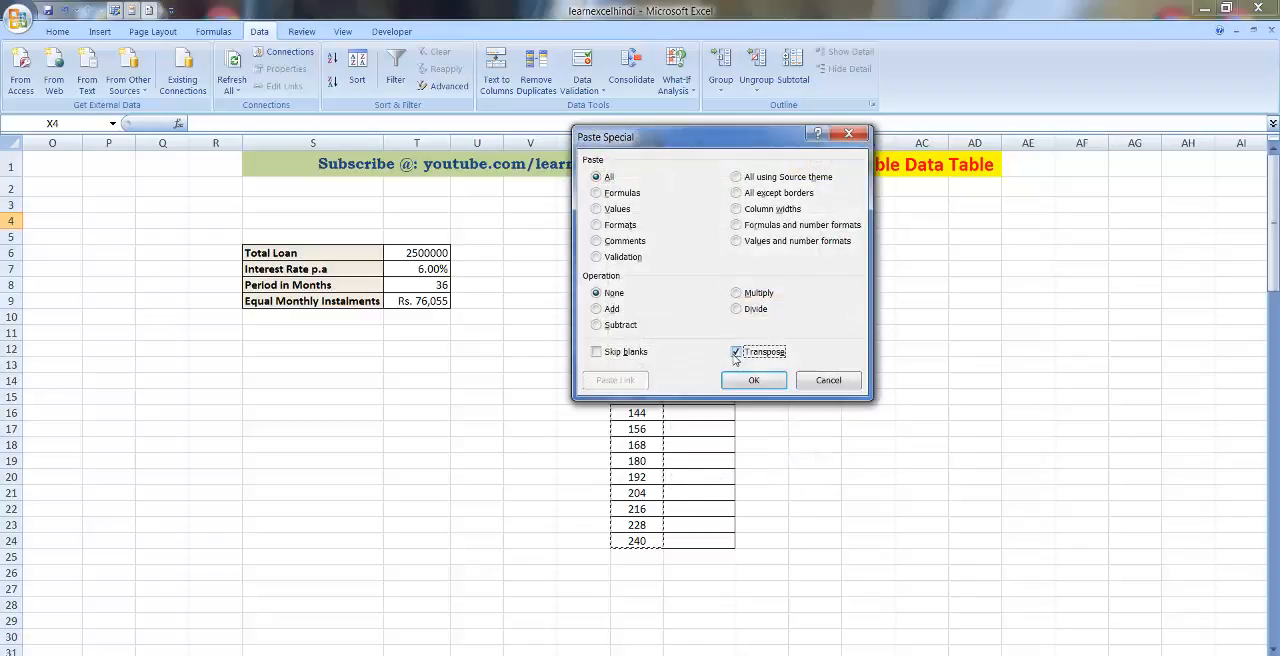
click(752, 381)
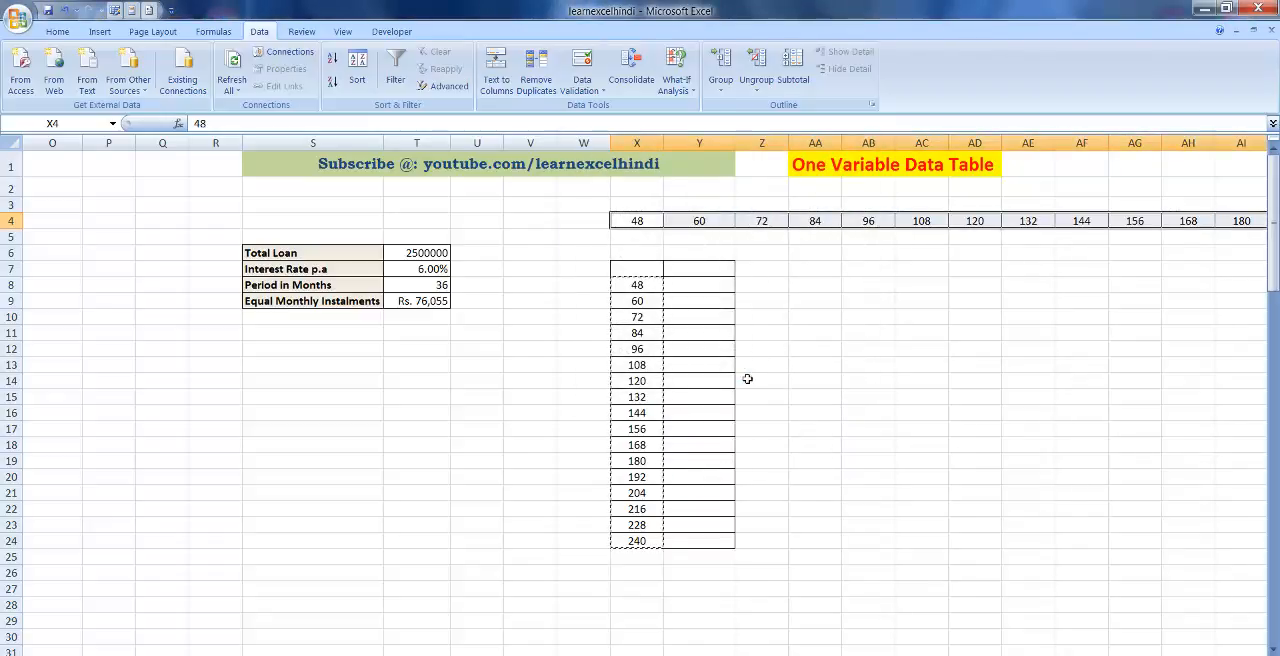
Clear all contents and formatting of the old vertical table in the range W7:Z26.
click(747, 375)
drag(600, 264, 745, 578)
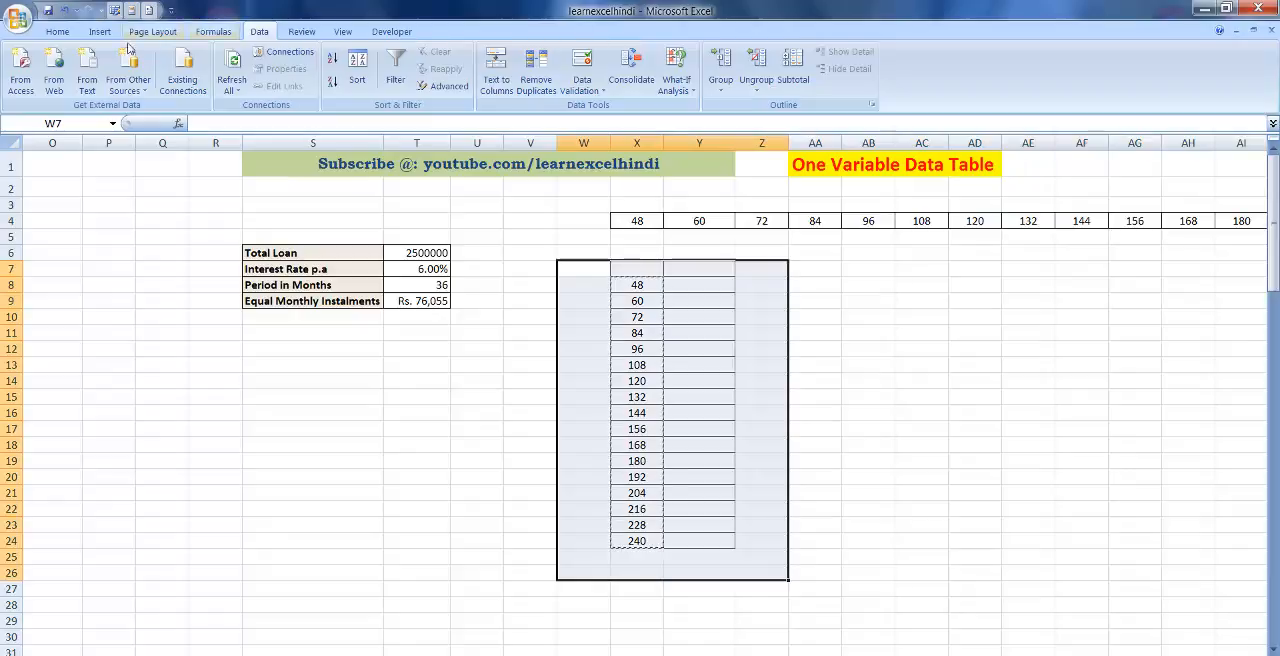
click(57, 31)
click(1087, 86)
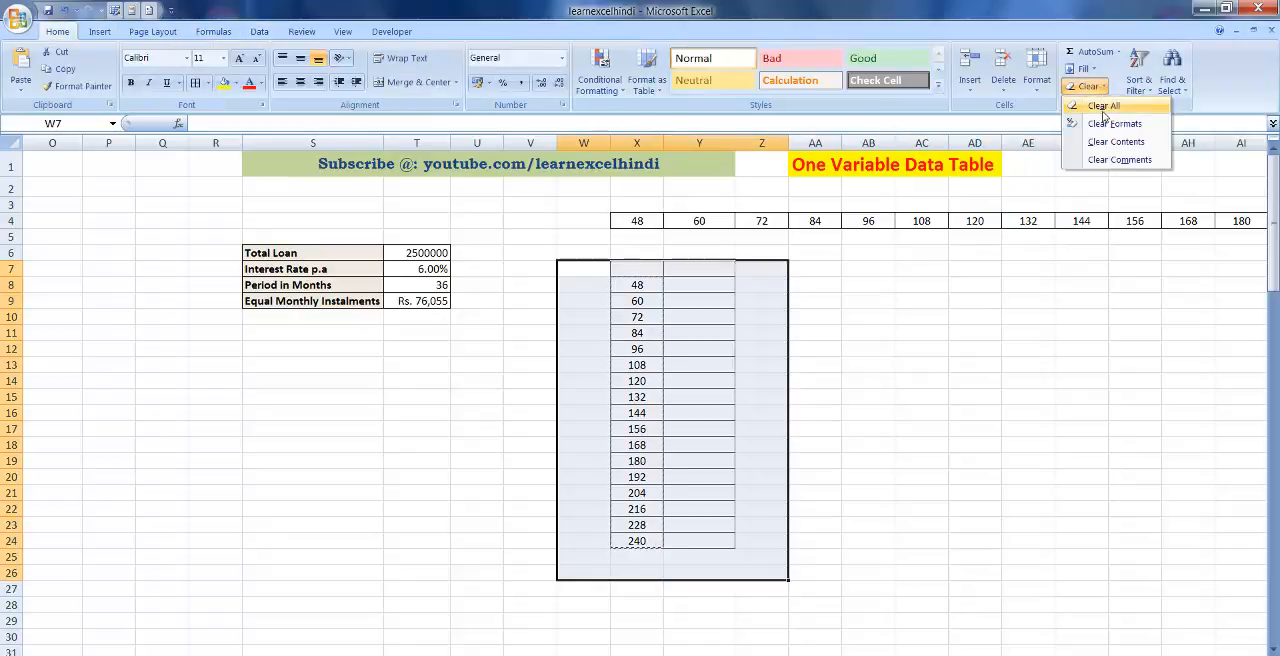
click(1104, 114)
click(834, 333)
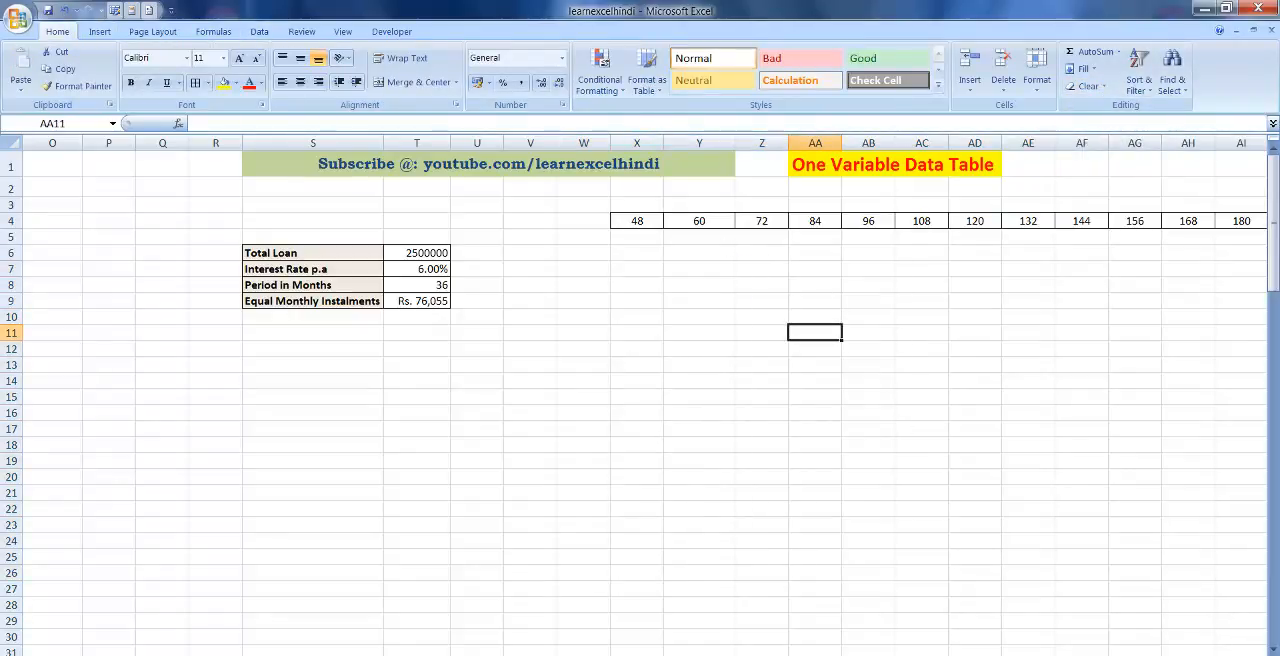
Enter the formula =T9 in cell W5, below and before the first period, to reference the equal monthly instalment.
scroll(640, 400, right, 4)
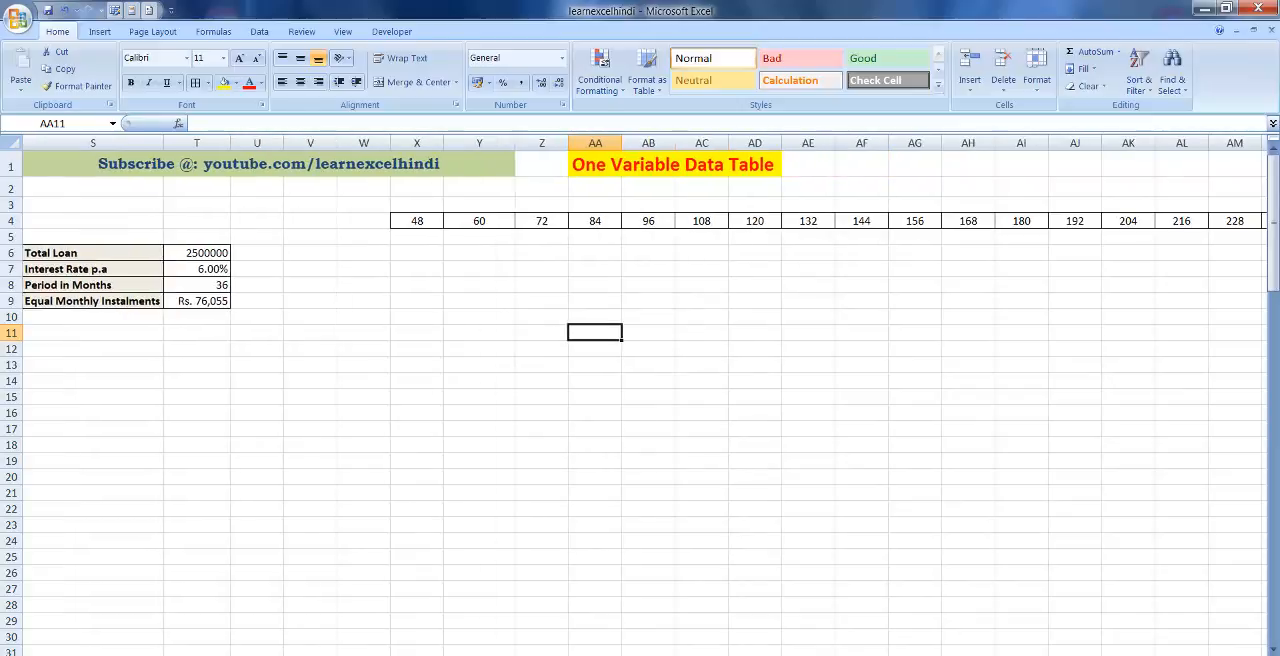
scroll(640, 400, right, 2)
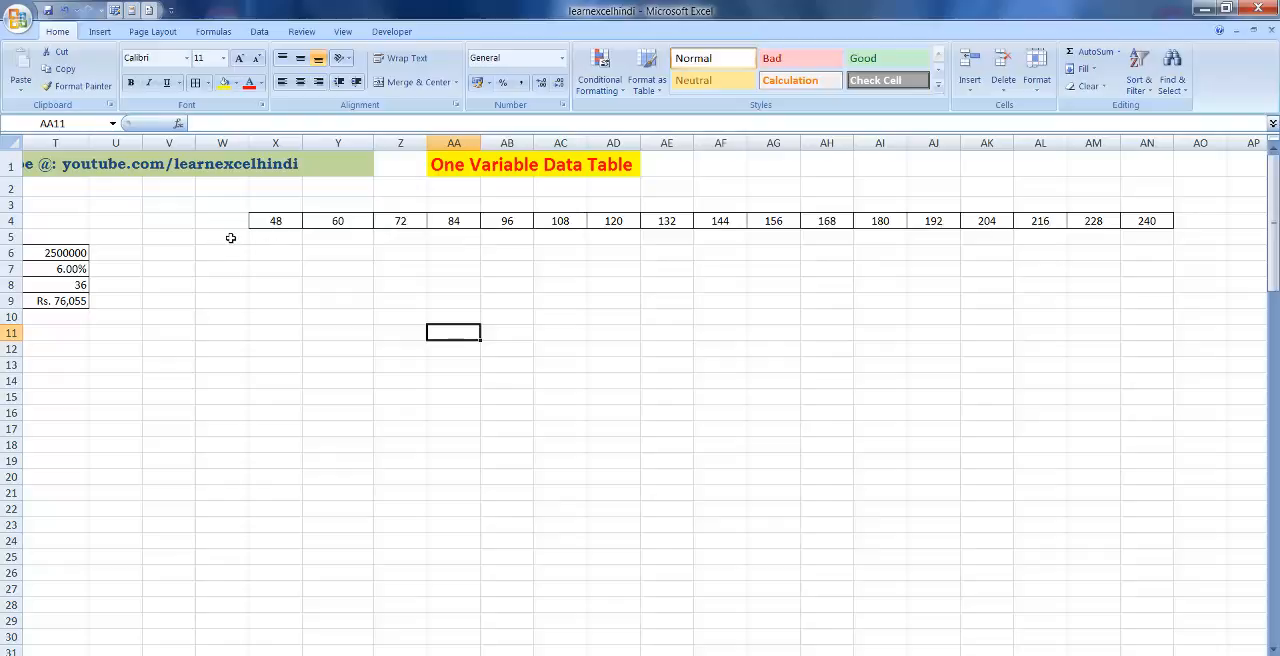
click(259, 222)
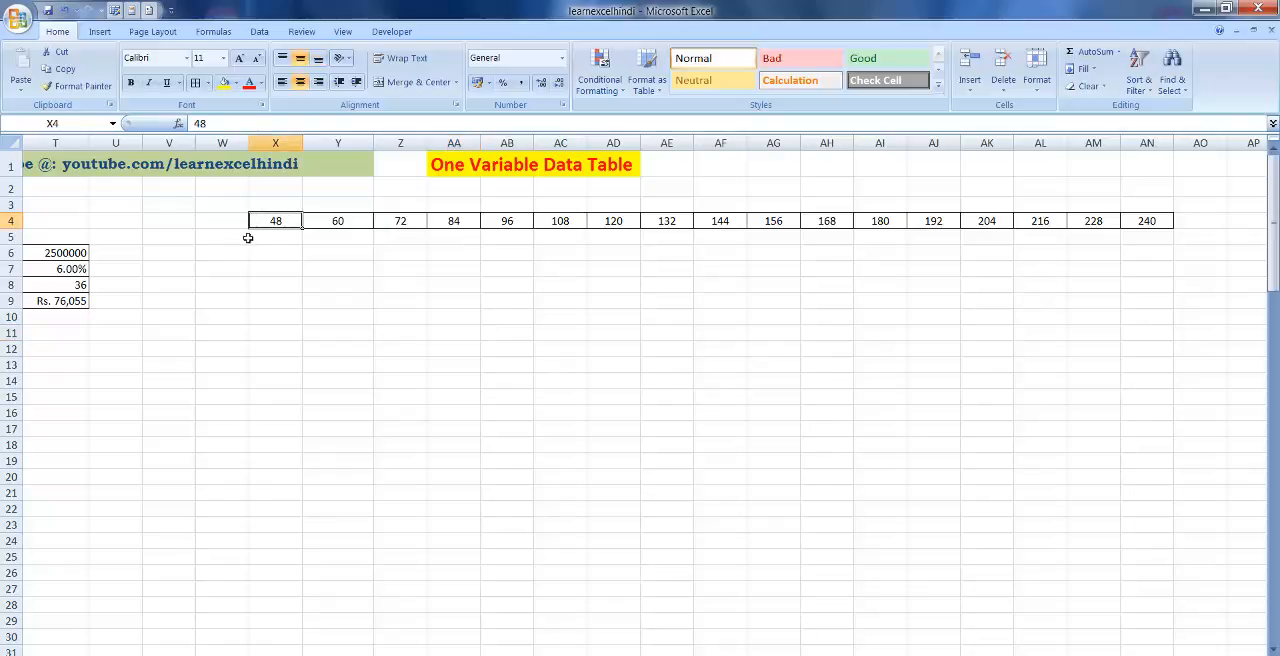
click(248, 237)
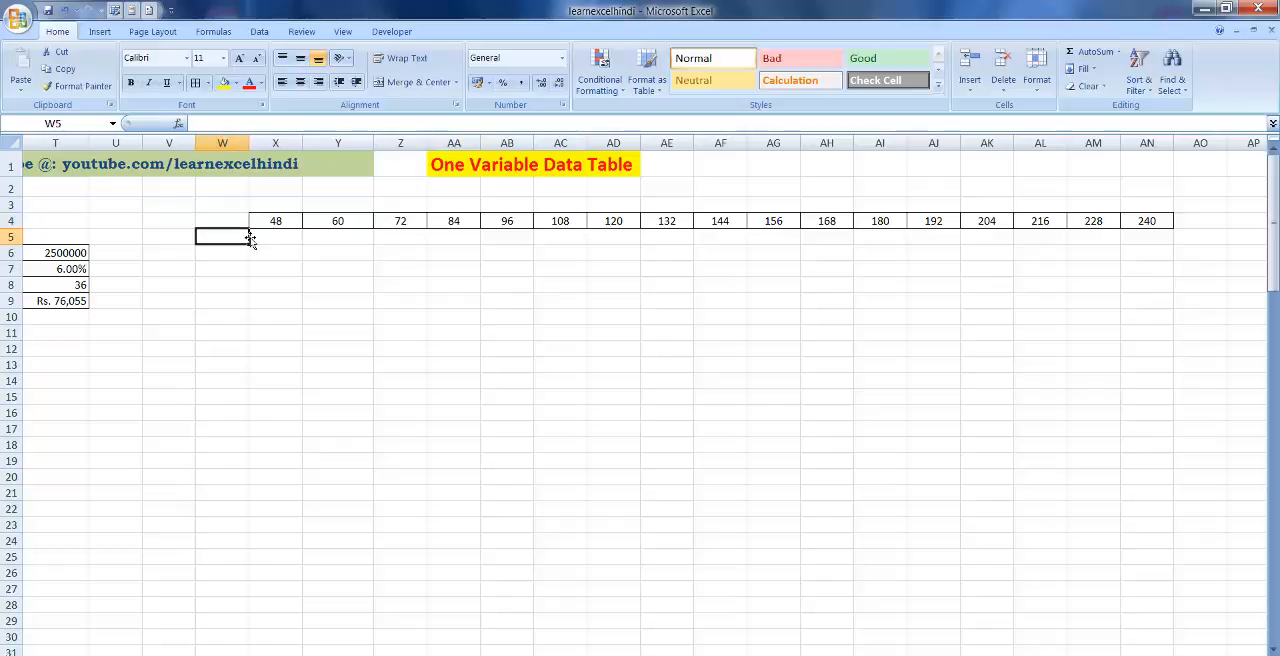
click(252, 238)
click(248, 238)
text(=)
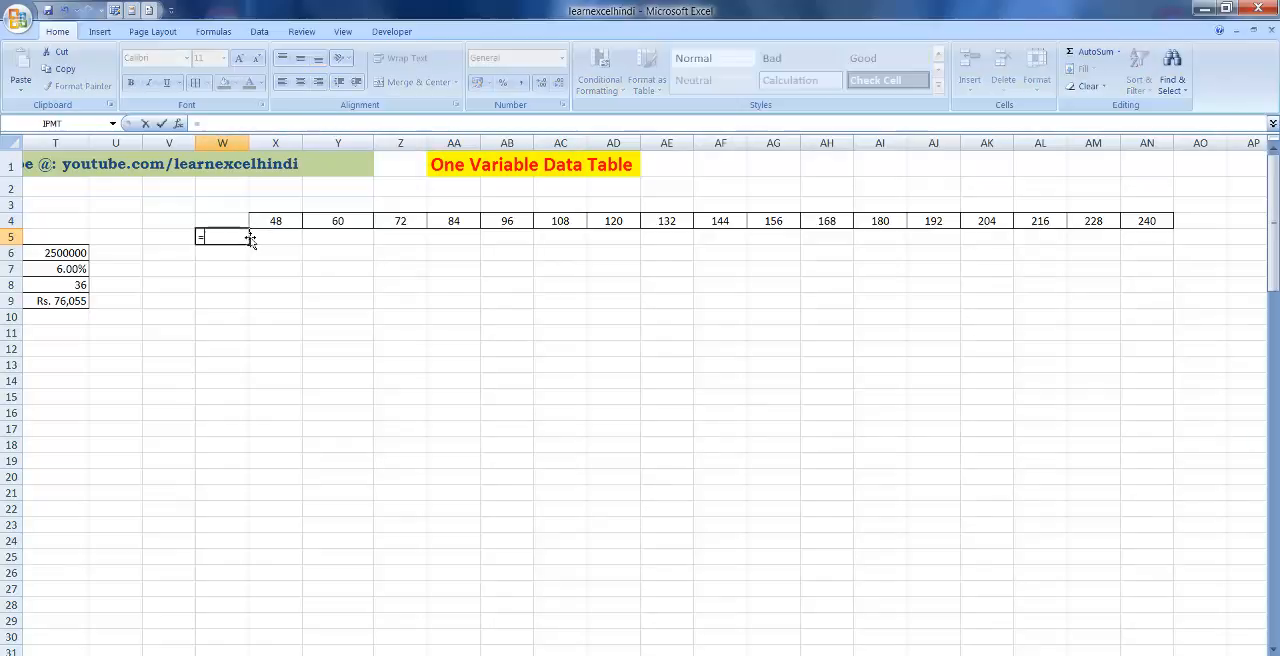
click(60, 300)
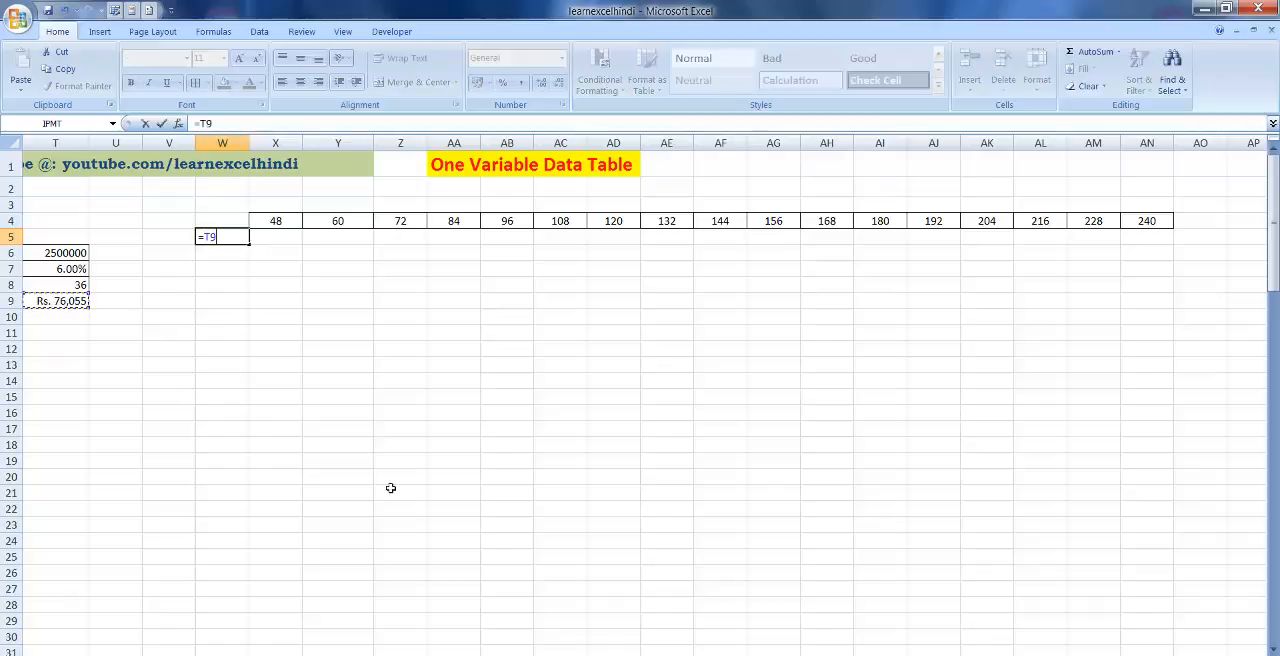
key(Return)
Create a one-variable data table over the range W4:AN5 with the loan period cell T8 as the row input cell.
key(Up)
key(Up)
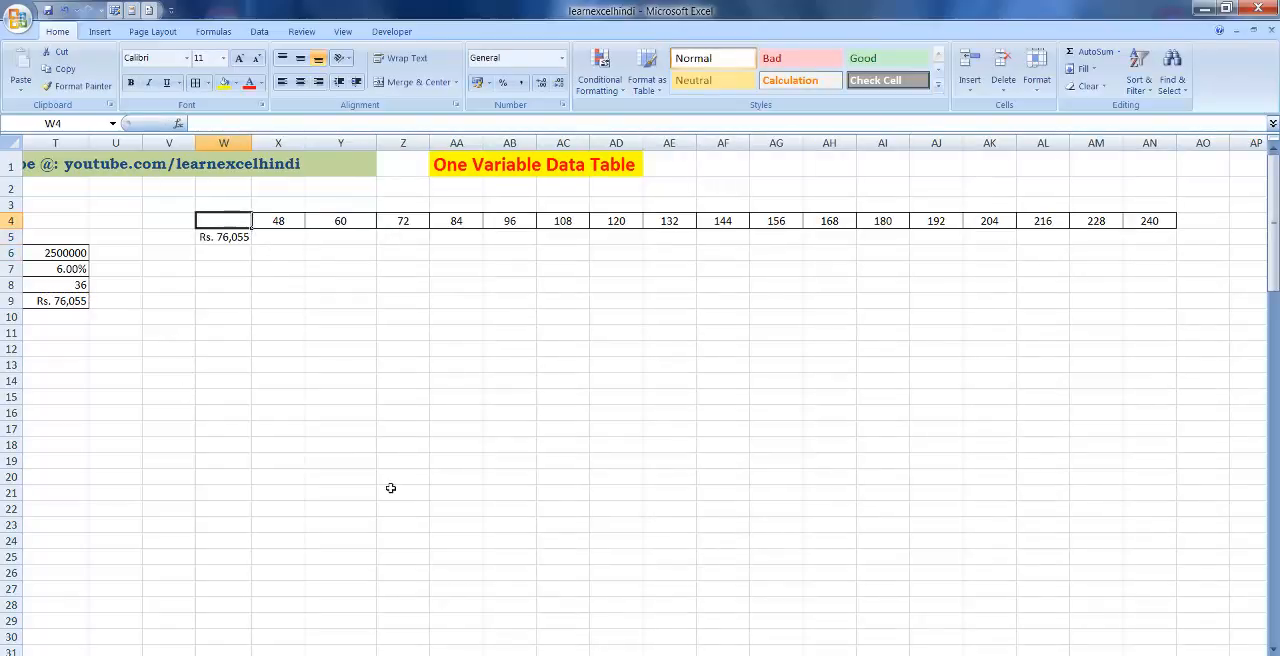
key(shift+Down)
key(shift+Right)
key(shift+Right)
key(shift+Right)
key(shift+Right)
key(shift+Right)
key(shift+Right)
key(shift+Right)
key(shift+Right)
key(shift+Right)
key(shift+Right)
key(shift+Right)
key(shift+Right)
key(shift+Right)
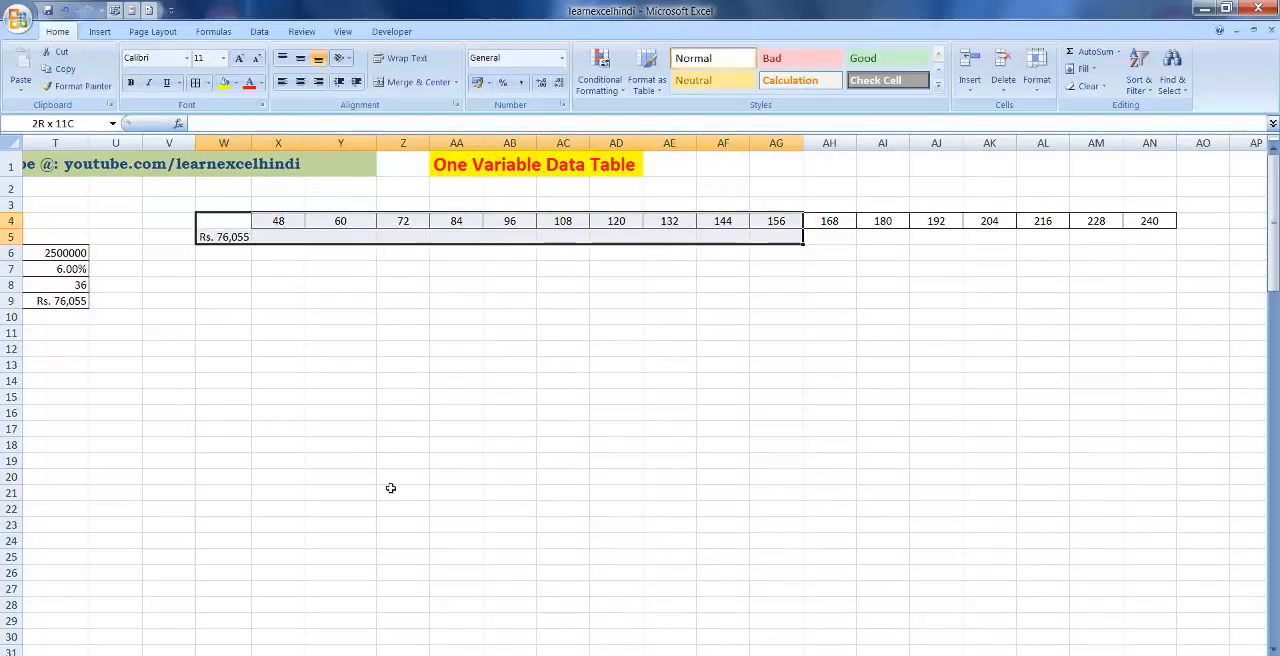
key(shift+Right)
key(shift+Right)
key(shift+Right)
key(shift+Right)
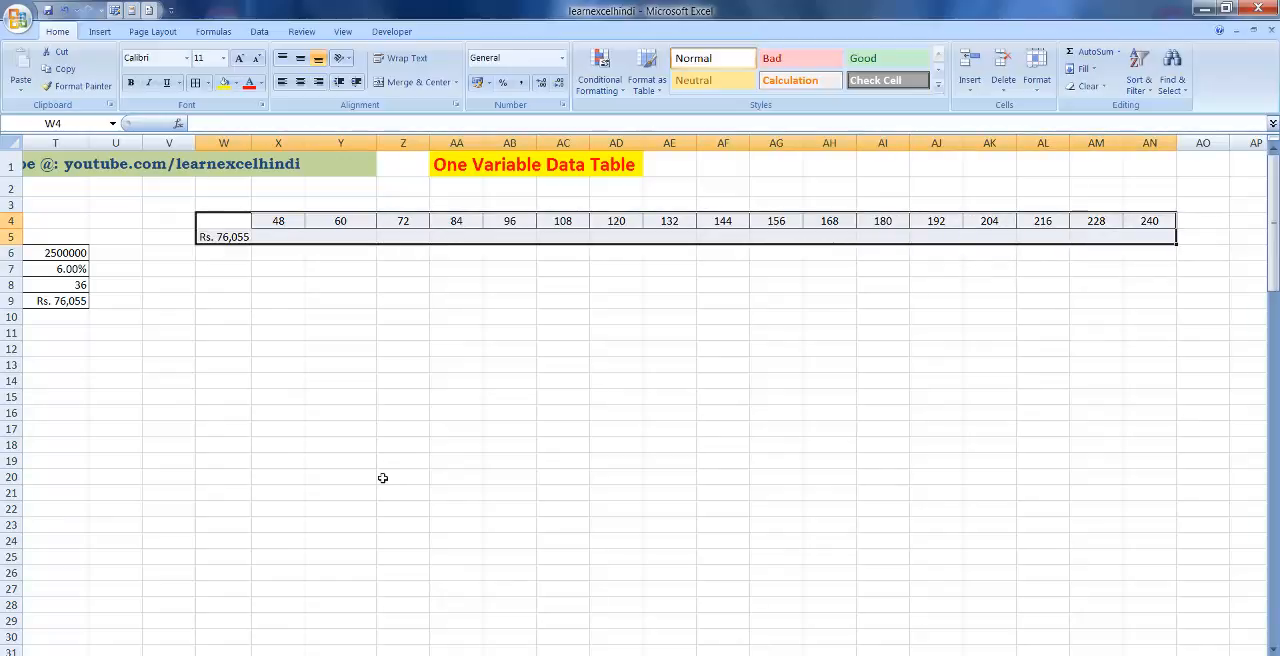
click(259, 31)
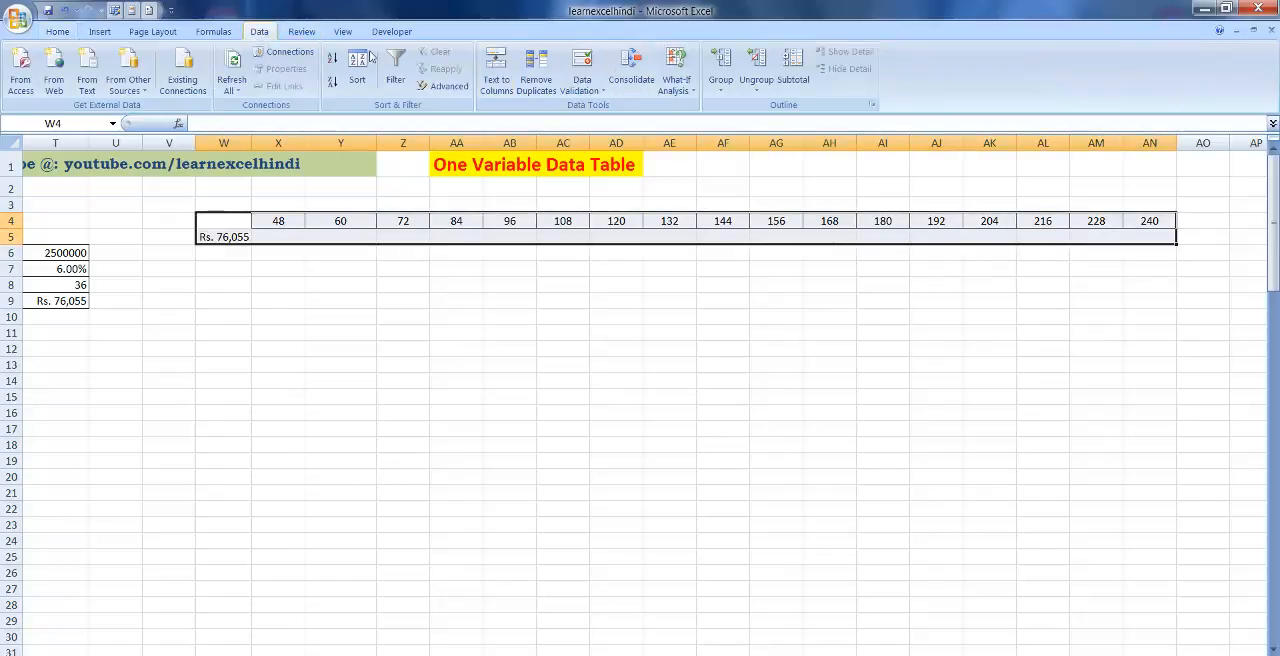
click(676, 72)
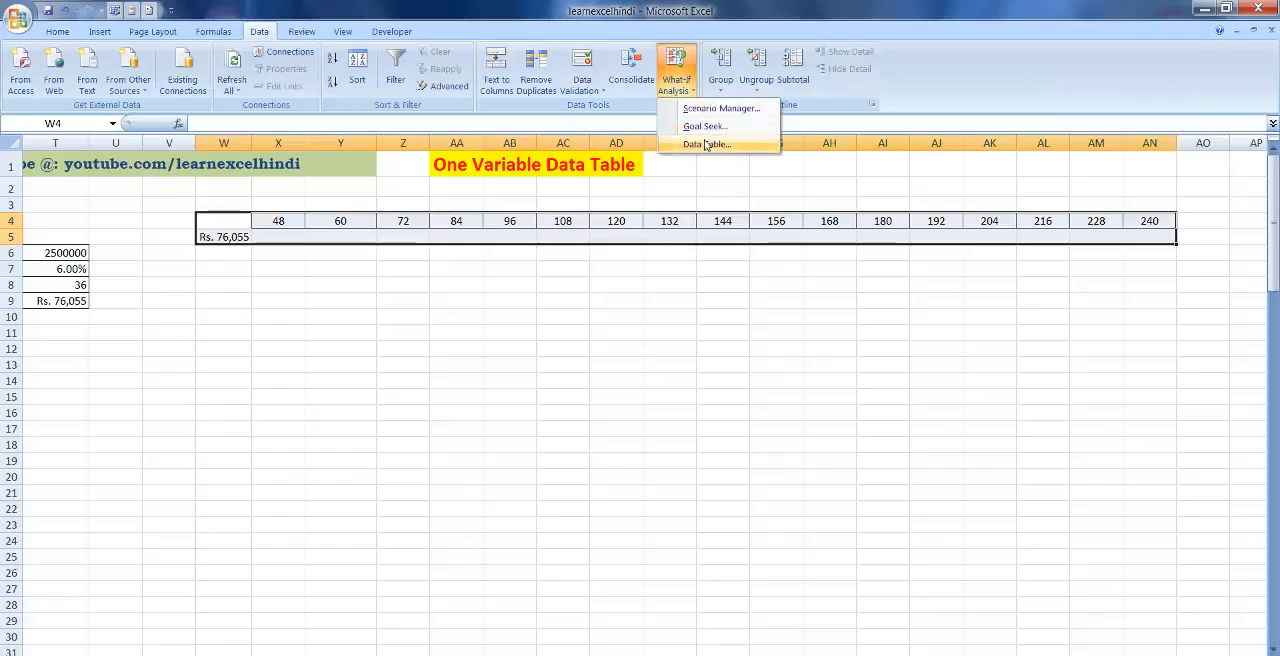
click(703, 144)
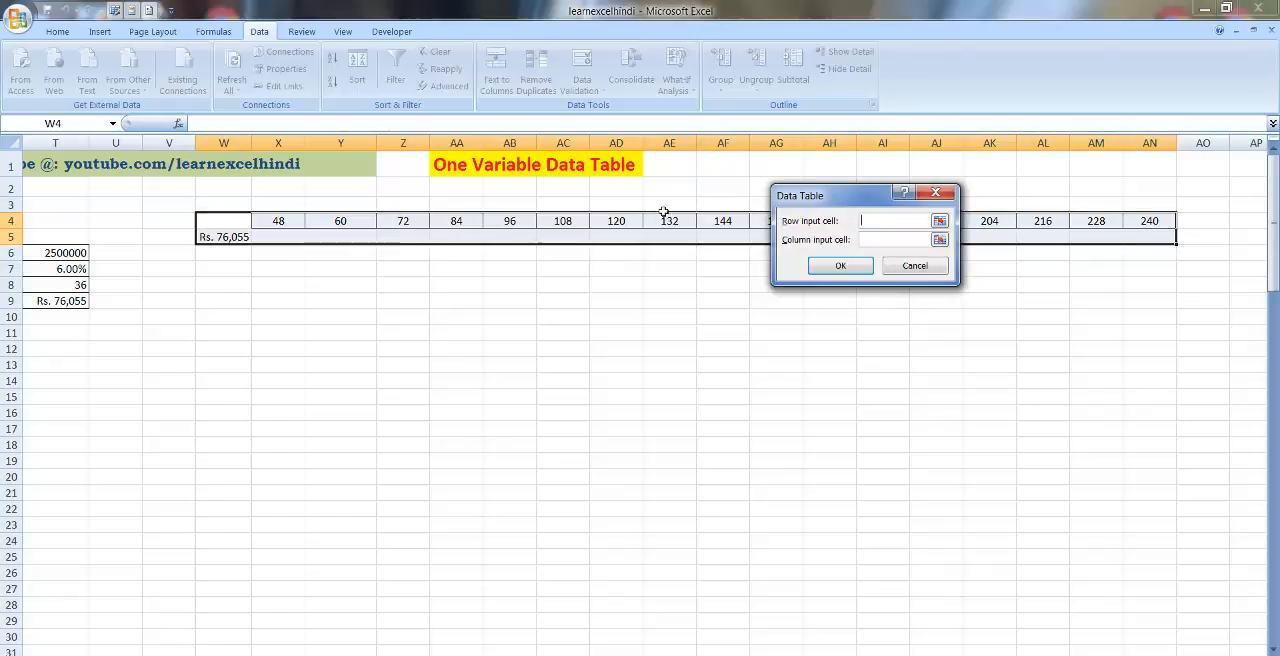
click(75, 284)
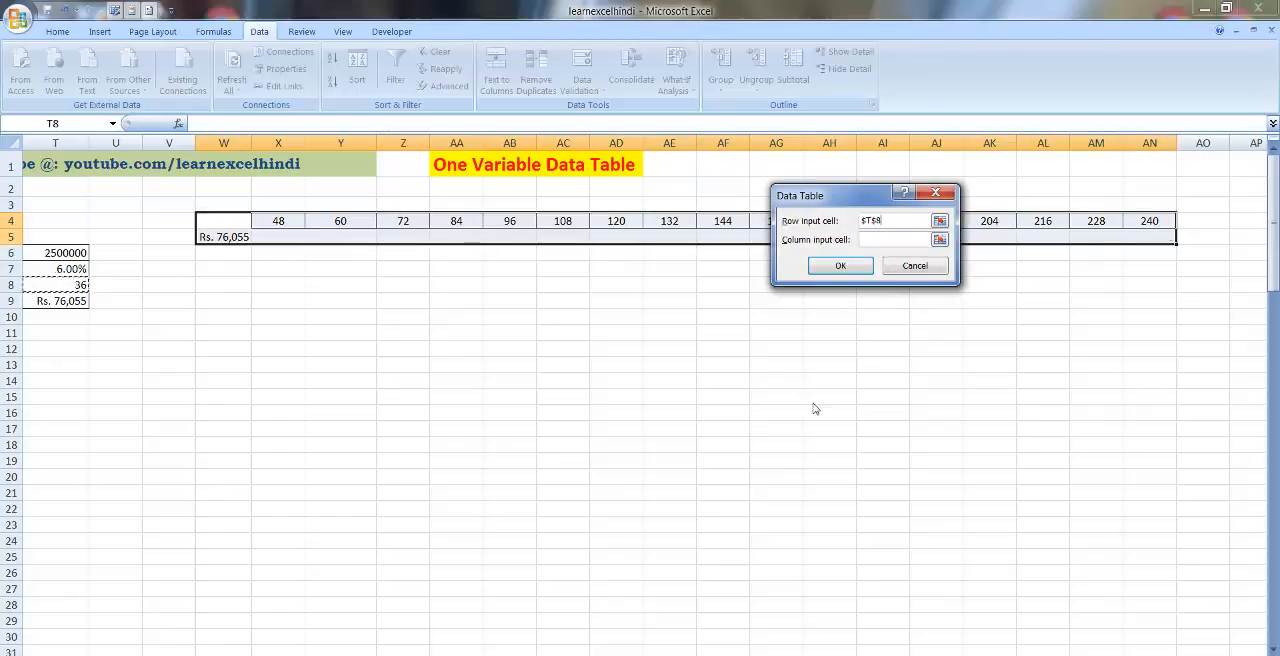
key(Return)
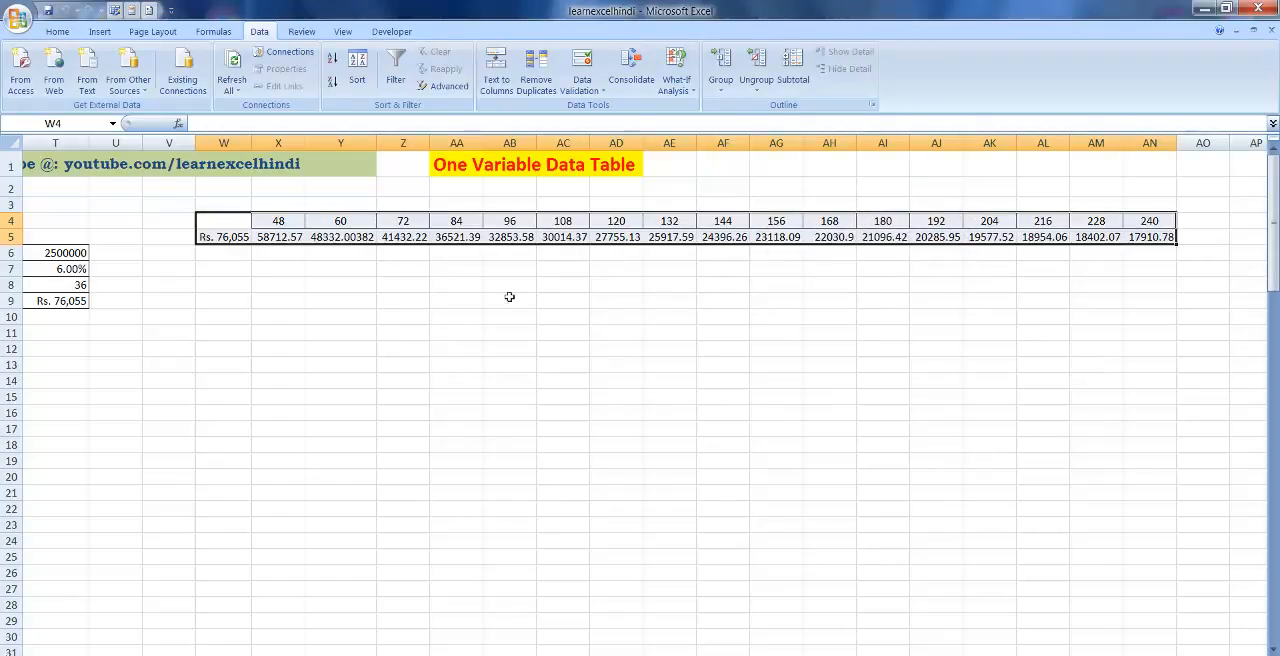
Inspect the table formulas behind several instalment results in row 5 and compare the row with the loan details.
click(266, 240)
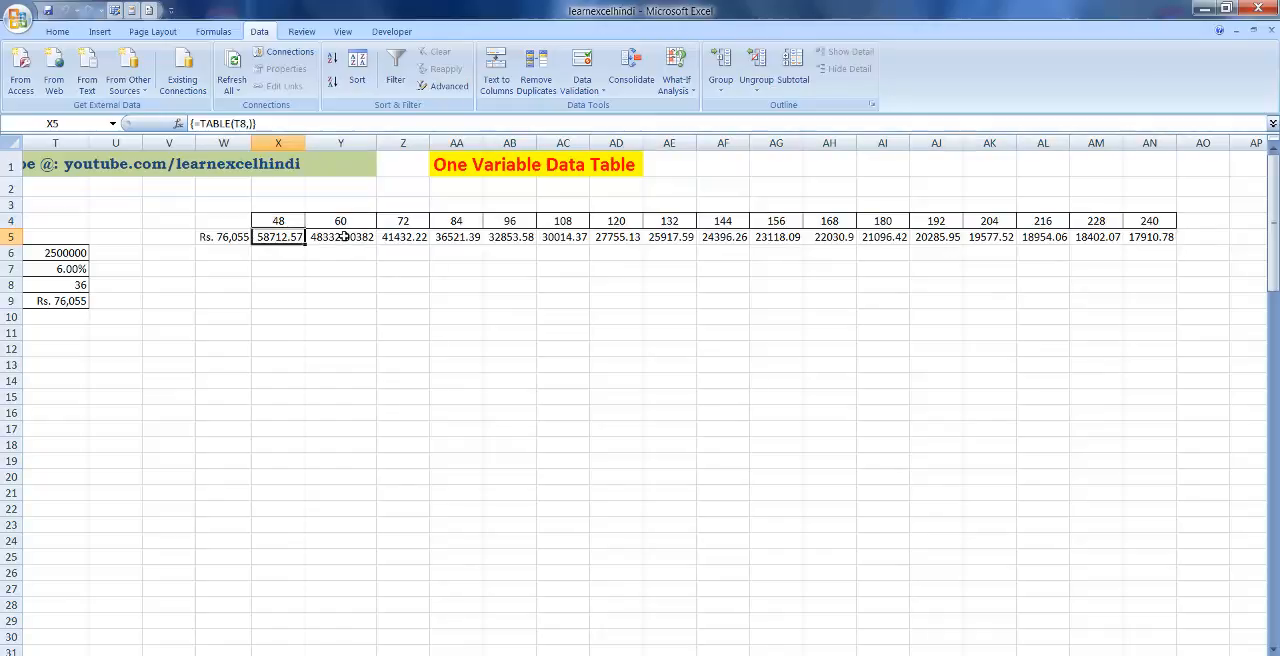
click(405, 237)
click(540, 236)
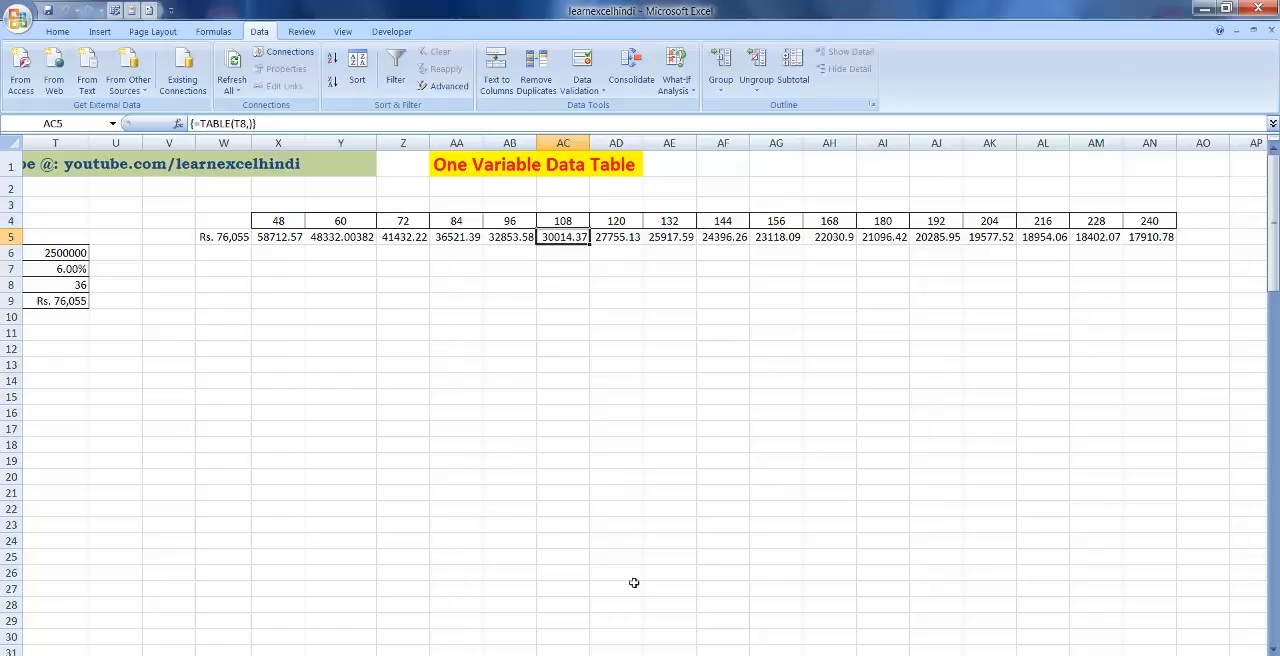
scroll(644, 400, left, 4)
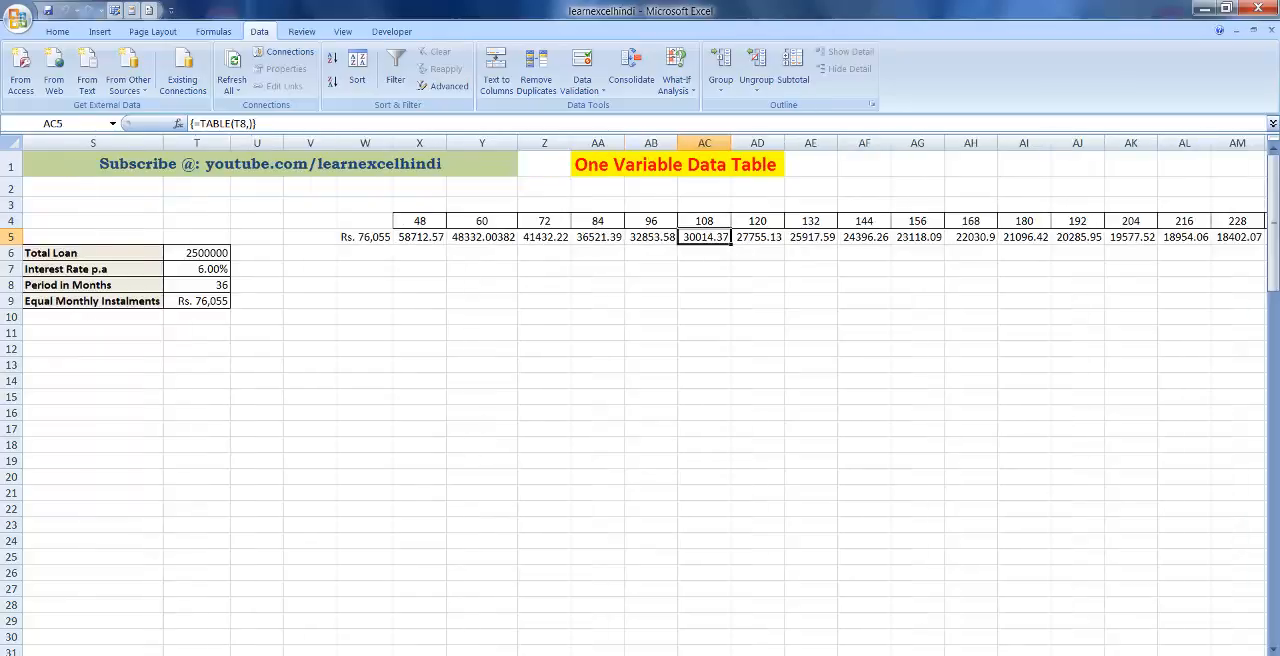
scroll(644, 400, left, 3)
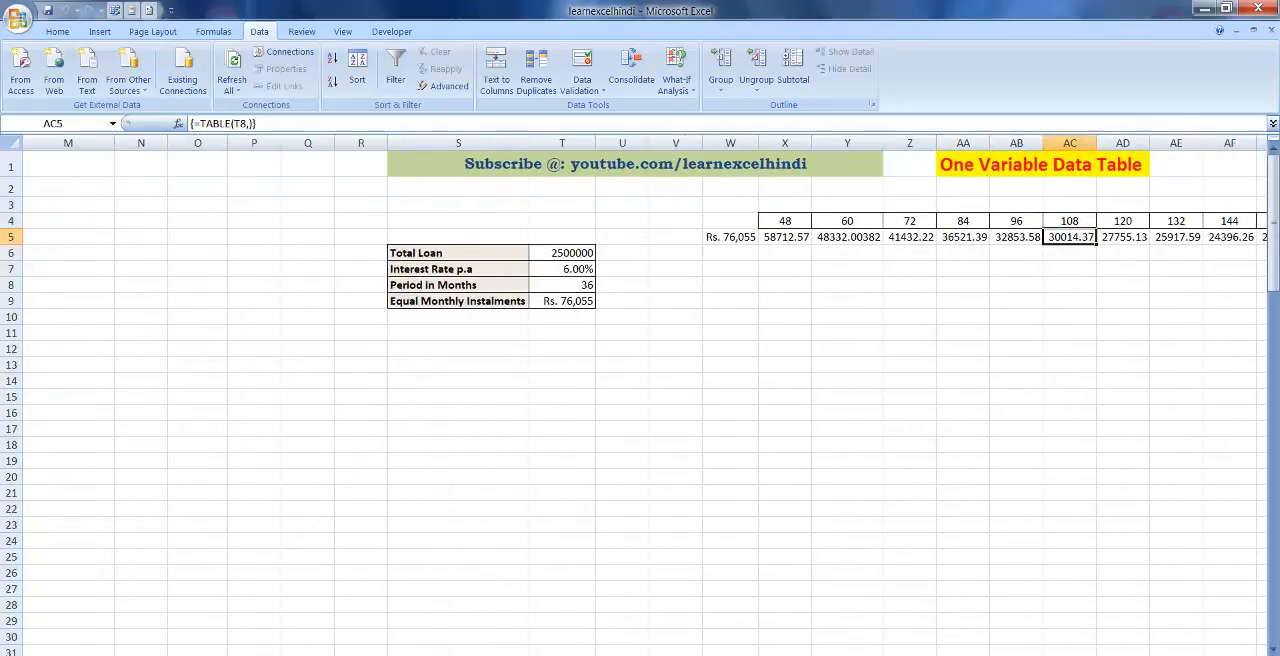